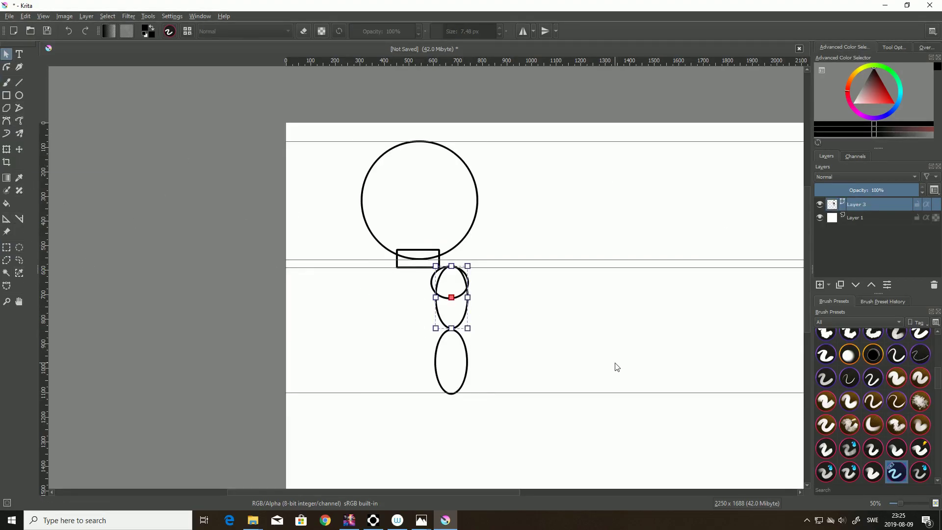
# Move the selected upper-arm ellipse onto a new vector layer and angle the arm outward from the shoulder
pyautogui.hotkey('ctrl', 'x')
pyautogui.click(828, 285)
pyautogui.click(845, 331)
pyautogui.hotkey('ctrl', 'v')
pyautogui.moveTo(480, 391); pyautogui.dragTo(507, 382)
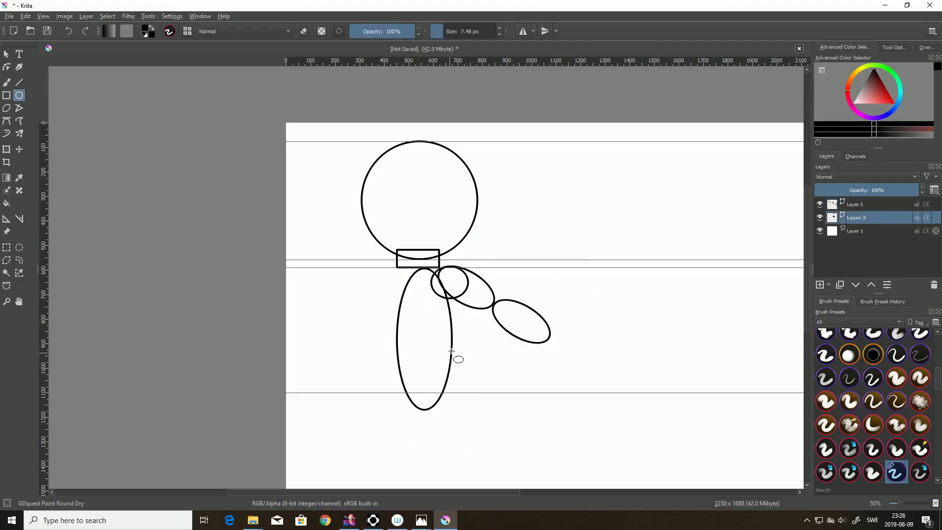
# Adjust the sides of the torso ellipse so it sits centred below the neck and reaches down to the hip guide
pyautogui.moveTo(448, 326); pyautogui.dragTo(454, 327)
pyautogui.moveTo(391, 326); pyautogui.dragTo(388, 325)
pyautogui.scroll(-1, 510, 389)
pyautogui.moveTo(479, 359); pyautogui.dragTo(478, 301, button='middle')
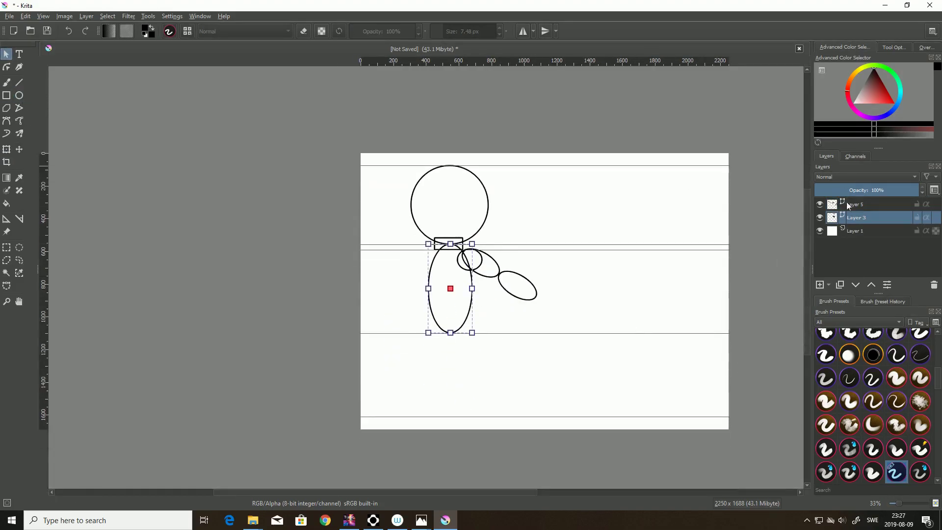
# Paste two ellipse copies and place them below the torso as the upper and lower leg
pyautogui.click(854, 204)
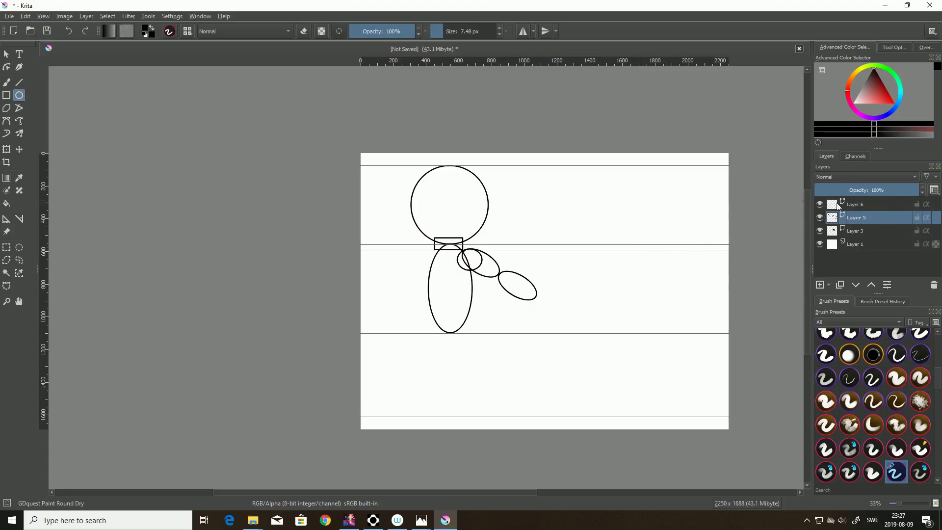
pyautogui.hotkey('ctrl', 'v')
pyautogui.moveTo(484, 361); pyautogui.dragTo(475, 340)
pyautogui.hotkey('ctrl', 'v')
pyautogui.moveTo(476, 385); pyautogui.dragTo(511, 364)
# Select the leg ellipses and transform them into an angled leg pose
pyautogui.moveTo(452, 323); pyautogui.dragTo(542, 405)
pyautogui.click(7, 149)
pyautogui.moveTo(535, 325); pyautogui.dragTo(521, 353)
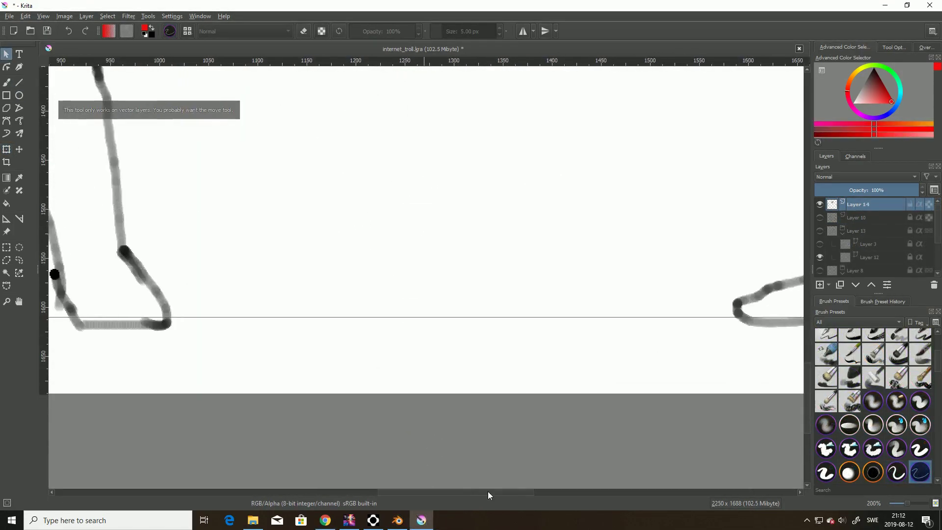
pyautogui.scroll(4, 400, 146)
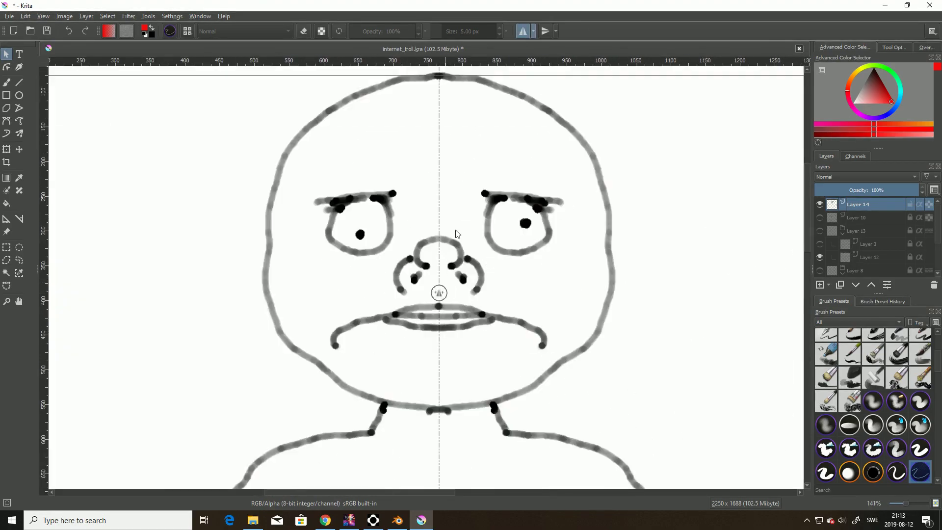
pyautogui.keyDown('ctrl'); pyautogui.scroll(3, 456, 228); pyautogui.keyUp('ctrl')
pyautogui.press('b')
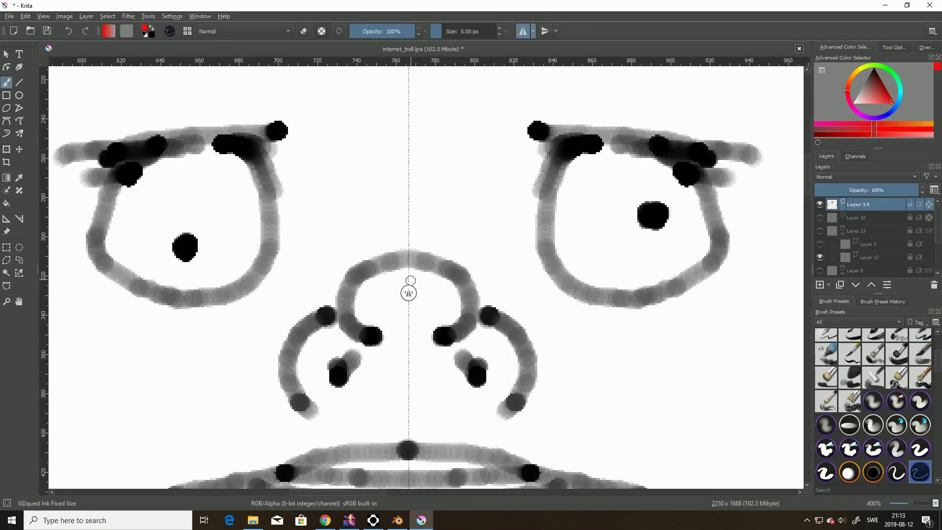
pyautogui.keyDown('ctrl'); pyautogui.scroll(2, 423, 161); pyautogui.keyUp('ctrl')
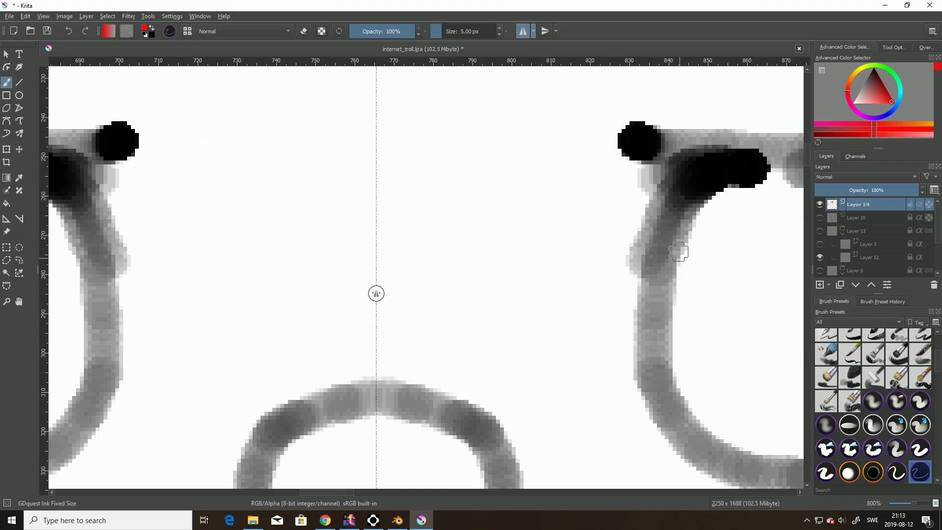
pyautogui.scroll(-7, 285, 281)
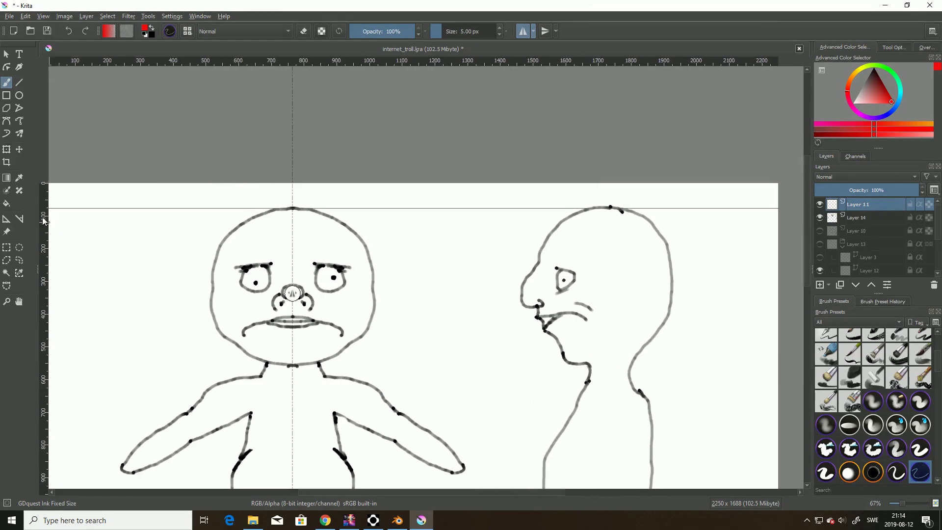
# Place a vertical guide at the outer tip of the hand facing the side view
pyautogui.moveTo(44, 241); pyautogui.dragTo(474, 261)
pyautogui.scroll(7, 475, 260)
pyautogui.click(43, 16)
pyautogui.click(64, 141)
pyautogui.click(459, 234)
# Place a second vertical guide at the tip of the front view's opposite hand
pyautogui.scroll(-7, 474, 301)
pyautogui.moveTo(127, 301); pyautogui.dragTo(399, 300, button='middle')
pyautogui.scroll(7, 399, 299)
pyautogui.moveTo(45, 231); pyautogui.dragTo(395, 274)
pyautogui.scroll(-8, 496, 286)
pyautogui.moveTo(428, 467); pyautogui.dragTo(192, 463, button='middle')
pyautogui.scroll(-1, 408, 348)
pyautogui.moveTo(408, 349); pyautogui.dragTo(407, 186, button='middle')
pyautogui.keyDown('ctrl'); pyautogui.scroll(2, 453, 242); pyautogui.keyUp('ctrl')
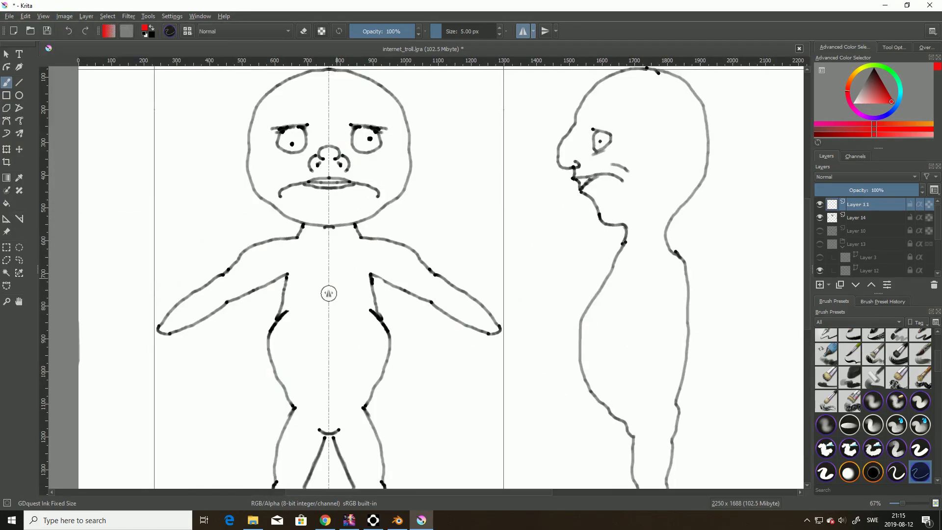
# Start a crop frame and align its upper-left corner with the outer hand guide and the head-top guide
pyautogui.click(6, 163)
pyautogui.scroll(5, 166, 96)
pyautogui.moveTo(243, 492); pyautogui.dragTo(214, 492)
pyautogui.moveTo(808, 155); pyautogui.dragTo(808, 125)
pyautogui.scroll(3, 329, 268)
pyautogui.click(329, 269)
pyautogui.scroll(-8, 362, 322)
pyautogui.scroll(8, 410, 219)
pyautogui.moveTo(411, 219); pyautogui.dragTo(221, 243)
pyautogui.scroll(-8, 314, 236)
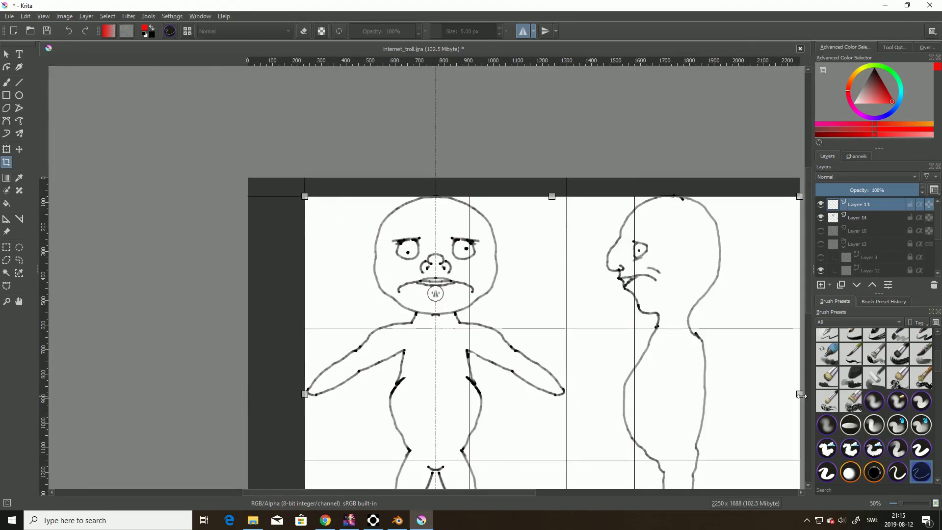
# Fit the crop's right edge and lower edge to the front view's hand and foot guides and apply the crop
pyautogui.moveTo(800, 395); pyautogui.dragTo(568, 394)
pyautogui.scroll(4, 579, 218)
pyautogui.scroll(5, 506, 99)
pyautogui.moveTo(674, 225); pyautogui.dragTo(616, 226)
pyautogui.scroll(-11, 654, 283)
pyautogui.scroll(4, 589, 456)
pyautogui.moveTo(657, 457); pyautogui.dragTo(658, 425)
pyautogui.scroll(3, 426, 457)
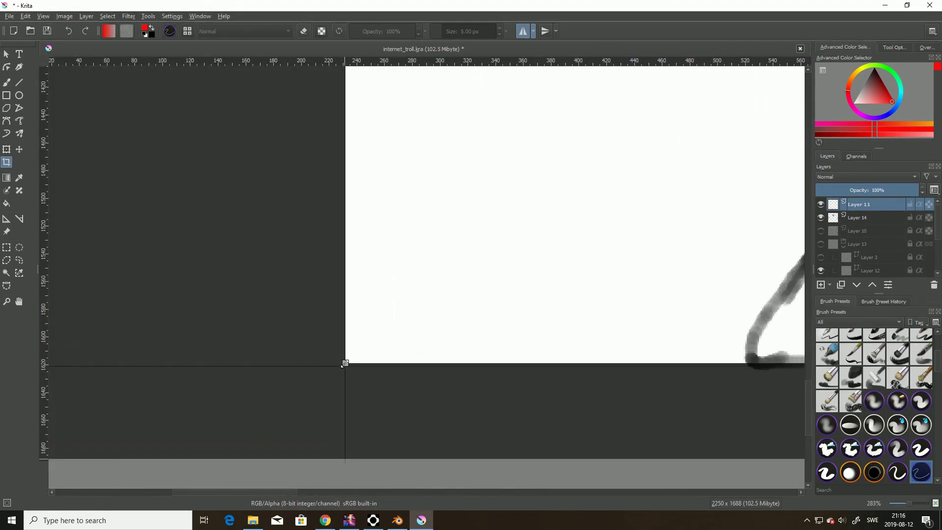
pyautogui.scroll(-10, 362, 118)
pyautogui.press('Return')
# Save the cropped drawing under its name with "_front" appended and undo the crop
pyautogui.hotkey('ctrl', 'shift', 's')
pyautogui.write('_front')
pyautogui.press('Return')
pyautogui.hotkey('ctrl', 'z')
# Start a new crop frame and bring its left edge to the guide in front of the side view
pyautogui.scroll(3, 785, 274)
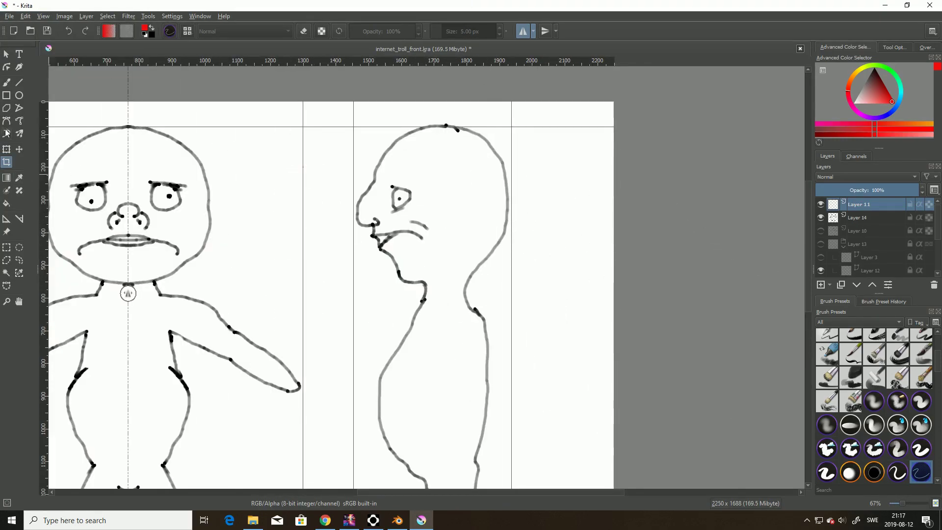
pyautogui.scroll(4, 355, 120)
pyautogui.scroll(-6, 508, 220)
pyautogui.click(43, 17)
pyautogui.click(469, 223)
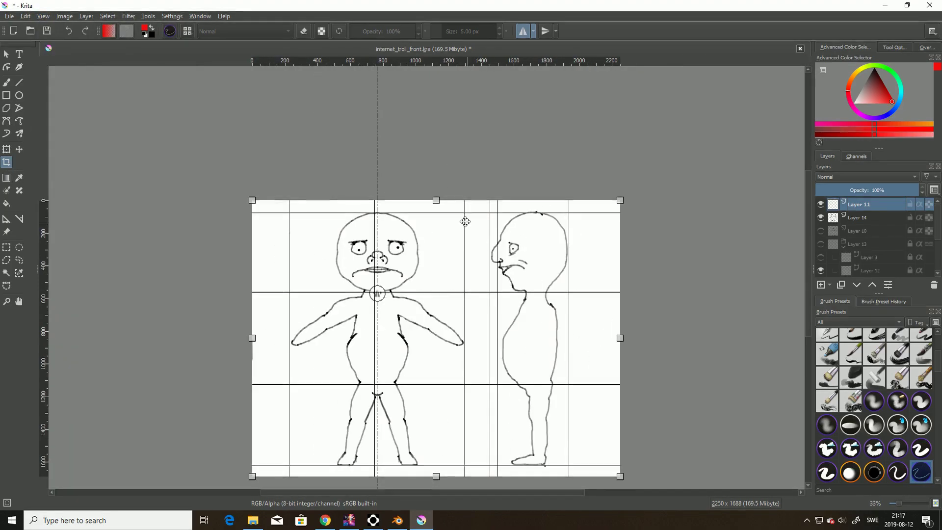
pyautogui.moveTo(254, 338); pyautogui.dragTo(487, 336)
# Align the crop frame's upper-left corner with the side view's front guide and the head-top guide
pyautogui.scroll(4, 515, 310)
pyautogui.scroll(4, 438, 237)
pyautogui.moveTo(808, 225); pyautogui.dragTo(808, 114)
pyautogui.moveTo(269, 145); pyautogui.dragTo(327, 356)
pyautogui.moveTo(527, 492); pyautogui.dragTo(705, 494)
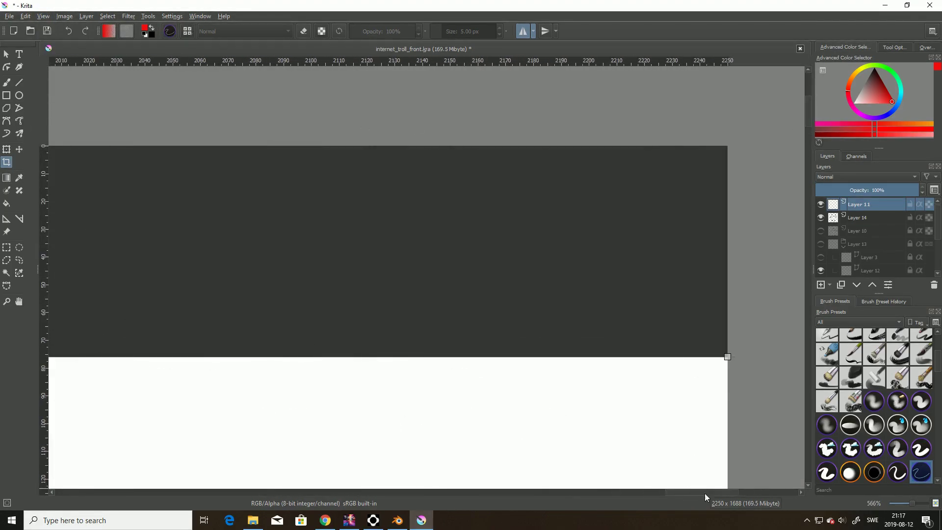
pyautogui.scroll(-8, 713, 256)
pyautogui.scroll(3, 708, 338)
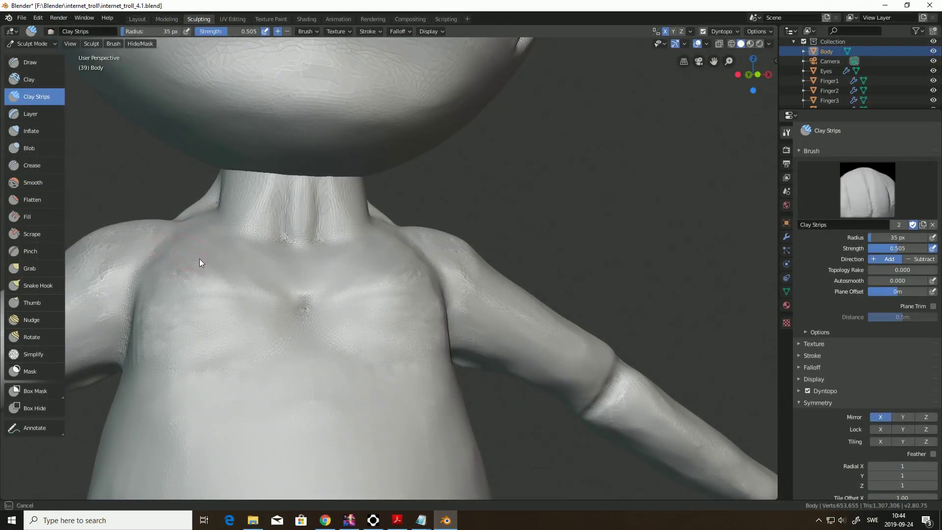
# In Blender, sculpt mirrored collarbones on the troll's upper chest with the Draw brush and smooth them
pyautogui.press('x')
pyautogui.moveTo(158, 255)
pyautogui.keyDown('ctrl'); pyautogui.mouseDown(button='middle')
pyautogui.moveTo(164, 224)
pyautogui.moveTo(221, 255)
pyautogui.mouseUp(button='middle'); pyautogui.keyUp('ctrl')
pyautogui.moveTo(228, 278)
pyautogui.mouseDown()
pyautogui.moveTo(313, 295)
pyautogui.moveTo(225, 280)
pyautogui.mouseUp()
pyautogui.moveTo(236, 285); pyautogui.dragTo(287, 293, button='middle')
pyautogui.moveTo(287, 293)
pyautogui.keyDown('shift'); pyautogui.mouseDown()
pyautogui.moveTo(208, 313)
pyautogui.moveTo(173, 308)
pyautogui.mouseUp(); pyautogui.keyUp('shift')
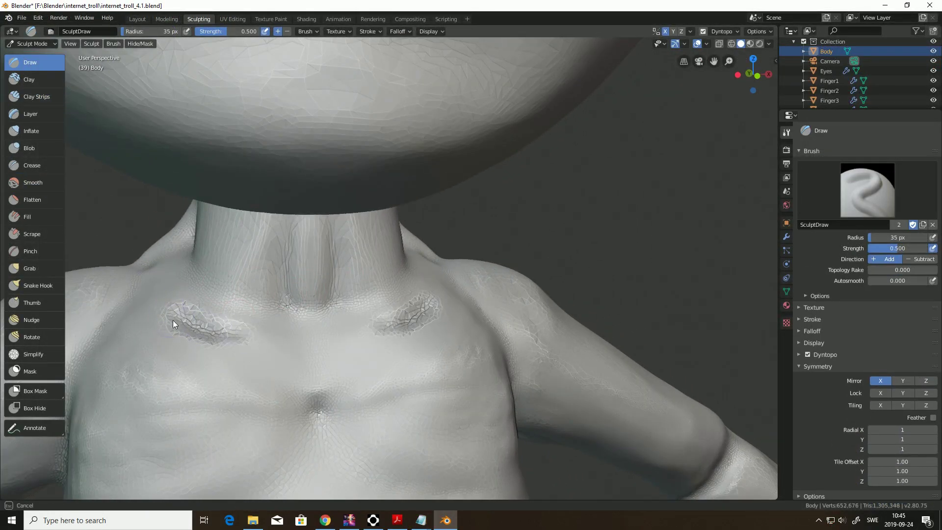
pyautogui.keyDown('ctrl'); pyautogui.moveTo(137, 300); pyautogui.dragTo(142, 262, button='middle'); pyautogui.keyUp('ctrl')
pyautogui.keyDown('shift'); pyautogui.moveTo(143, 263); pyautogui.dragTo(275, 285, button='middle'); pyautogui.keyUp('shift')
# Build up the upper chest with Clay Strips, smooth it, and set the brush radius to 77 px
pyautogui.click(31, 97)
pyautogui.moveTo(299, 328); pyautogui.dragTo(358, 349)
pyautogui.press('s')
pyautogui.press('f')
pyautogui.click(313, 274)
pyautogui.keyDown('ctrl'); pyautogui.moveTo(358, 349); pyautogui.dragTo(373, 417, button='middle'); pyautogui.keyUp('ctrl')
pyautogui.moveTo(441, 421)
pyautogui.keyDown('shift'); pyautogui.mouseDown(button='middle')
pyautogui.moveTo(361, 340)
pyautogui.moveTo(322, 346)
pyautogui.moveTo(390, 259)
pyautogui.moveTo(392, 196)
pyautogui.mouseUp(button='middle'); pyautogui.keyUp('shift')
pyautogui.keyDown('shift'); pyautogui.moveTo(314, 245); pyautogui.dragTo(442, 265, button='middle'); pyautogui.keyUp('shift')
# Build up the chest muscles below the collarbones with the Clay Strips brush
pyautogui.click(31, 97)
pyautogui.keyDown('ctrl'); pyautogui.moveTo(343, 216); pyautogui.dragTo(363, 255, button='middle'); pyautogui.keyUp('ctrl')
pyautogui.moveTo(456, 245); pyautogui.dragTo(410, 240)
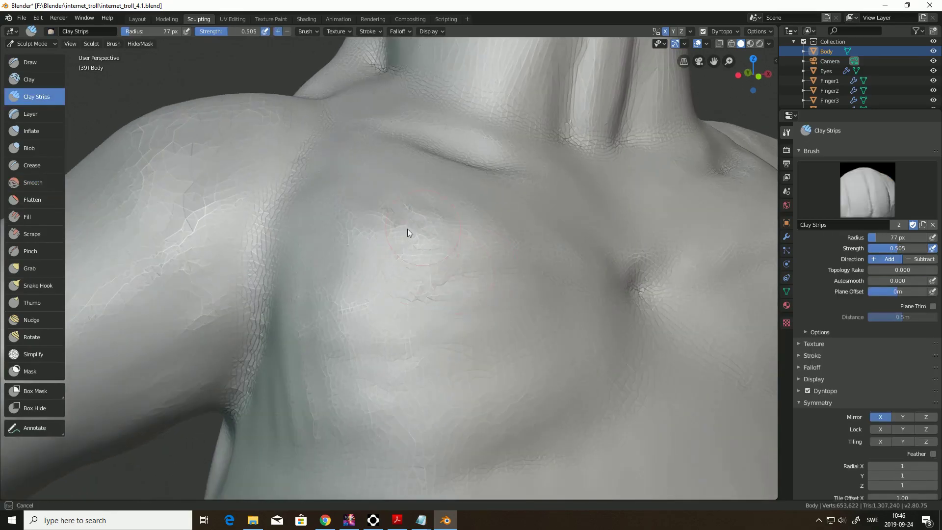
pyautogui.moveTo(478, 321); pyautogui.dragTo(510, 377)
pyautogui.keyDown('ctrl'); pyautogui.moveTo(491, 304); pyautogui.dragTo(496, 349, button='middle'); pyautogui.keyUp('ctrl')
# Even out the raised chest muscles with the Scrape brush
pyautogui.click(32, 234)
pyautogui.moveTo(393, 275)
pyautogui.mouseDown(button='middle')
pyautogui.moveTo(273, 293)
pyautogui.moveTo(336, 310)
pyautogui.moveTo(353, 256)
pyautogui.mouseUp(button='middle')
pyautogui.moveTo(441, 343); pyautogui.dragTo(416, 368)
pyautogui.scroll(-3, 416, 373)
pyautogui.moveTo(319, 442); pyautogui.dragTo(266, 301, button='middle')
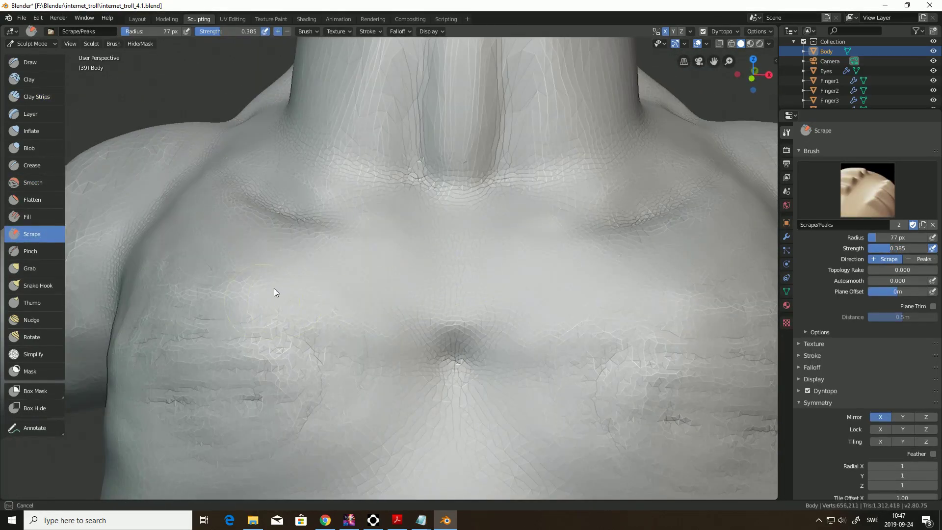
# Smooth the chest muscle surface towards the breastbone and collarbones
pyautogui.press('c')
pyautogui.keyDown('shift'); pyautogui.moveTo(285, 339); pyautogui.dragTo(294, 319); pyautogui.keyUp('shift')
pyautogui.click(32, 234)
pyautogui.moveTo(288, 298)
pyautogui.mouseDown(button='middle')
pyautogui.moveTo(419, 306)
pyautogui.moveTo(314, 324)
pyautogui.mouseUp(button='middle')
pyautogui.keyDown('shift'); pyautogui.moveTo(393, 299); pyautogui.dragTo(400, 238); pyautogui.keyUp('shift')
pyautogui.moveTo(400, 239); pyautogui.dragTo(240, 266, button='middle')
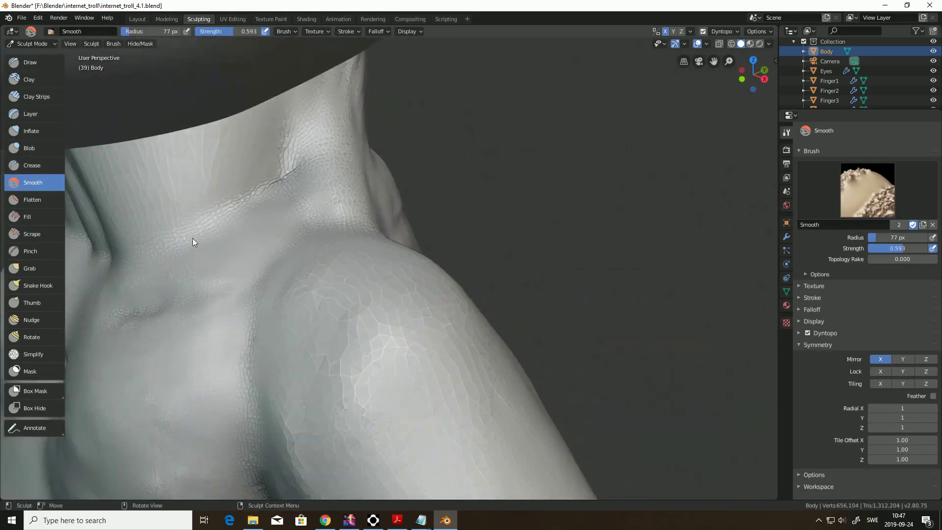
# Scrape and smooth the shoulder surface where the arm meets the chest
pyautogui.click(32, 234)
pyautogui.moveTo(314, 294)
pyautogui.mouseDown(button='middle')
pyautogui.moveTo(252, 227)
pyautogui.moveTo(242, 274)
pyautogui.moveTo(292, 258)
pyautogui.moveTo(373, 275)
pyautogui.mouseUp(button='middle')
pyautogui.moveTo(417, 274); pyautogui.dragTo(461, 310)
pyautogui.moveTo(460, 310)
pyautogui.mouseDown(button='middle')
pyautogui.moveTo(464, 300)
pyautogui.moveTo(149, 287)
pyautogui.moveTo(249, 441)
pyautogui.moveTo(255, 351)
pyautogui.moveTo(339, 330)
pyautogui.moveTo(207, 257)
pyautogui.moveTo(258, 237)
pyautogui.moveTo(336, 290)
pyautogui.moveTo(392, 257)
pyautogui.mouseUp(button='middle')
pyautogui.press('s')
pyautogui.moveTo(458, 148); pyautogui.dragTo(372, 296, button='middle')
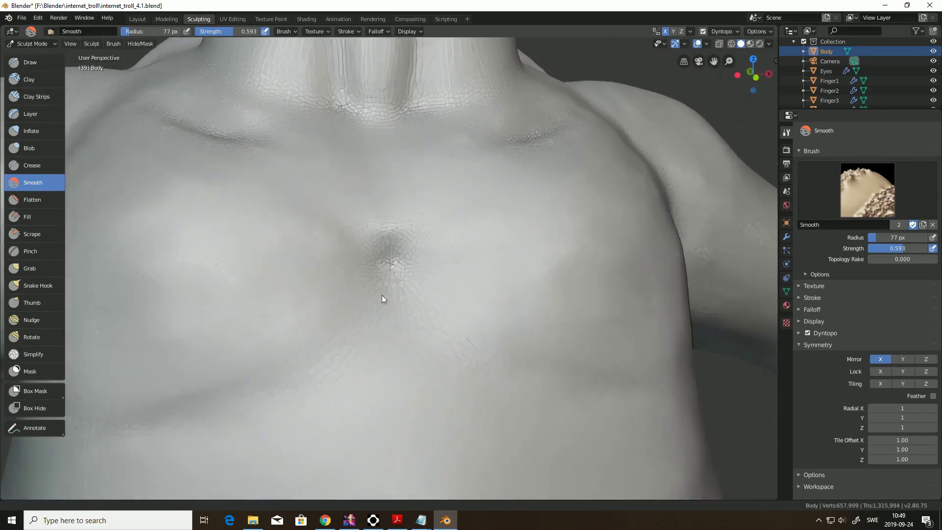
# Scrape and smooth the middle of the chest around the breastbone hollow
pyautogui.scroll(3, 373, 296)
pyautogui.click(32, 234)
pyautogui.moveTo(540, 355)
pyautogui.mouseDown(button='middle')
pyautogui.moveTo(260, 446)
pyautogui.moveTo(302, 193)
pyautogui.moveTo(379, 263)
pyautogui.mouseUp(button='middle')
pyautogui.click(32, 182)
pyautogui.moveTo(505, 453); pyautogui.dragTo(293, 232, button='middle')
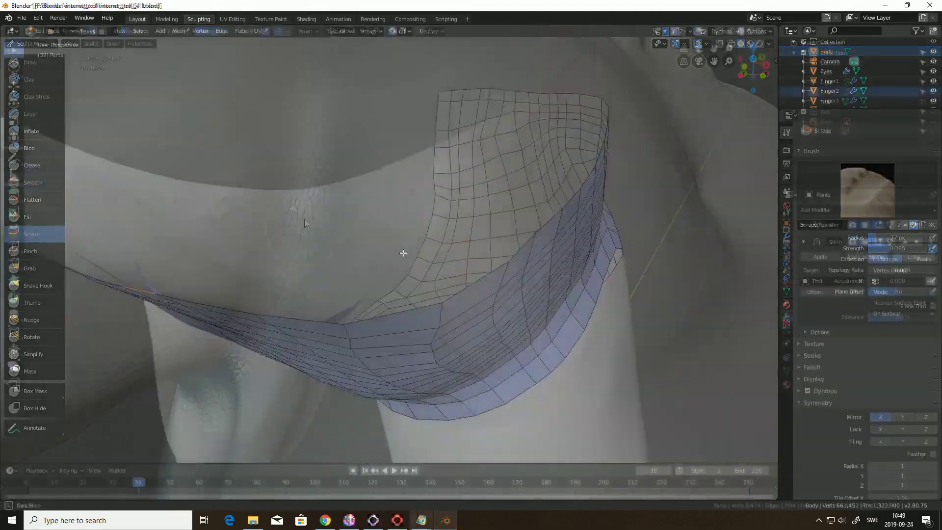
# Add a single loop cut down the front of the pants mesh with a slide factor of -0.108
pyautogui.moveTo(402, 254)
pyautogui.mouseDown(button='middle')
pyautogui.moveTo(354, 250)
pyautogui.moveTo(325, 134)
pyautogui.mouseUp(button='middle')
pyautogui.click(326, 134)
pyautogui.click(330, 136)
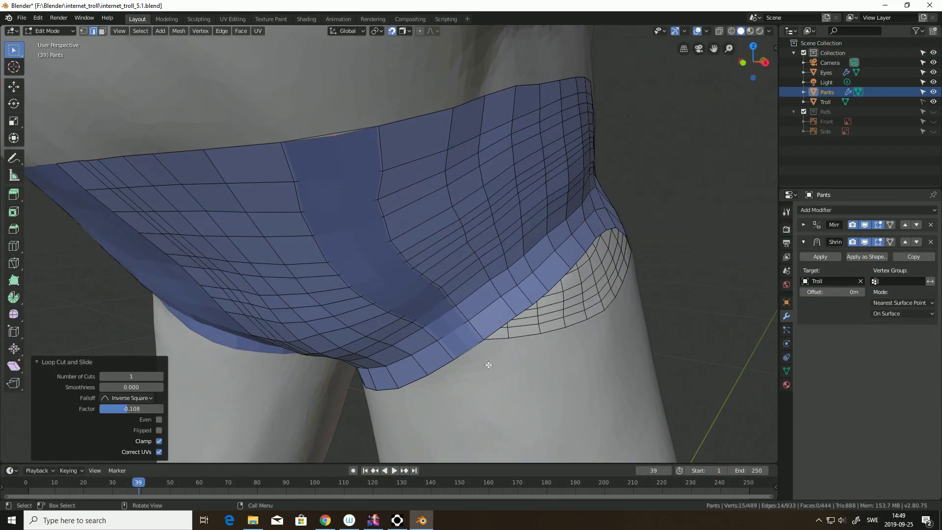
# Reposition vertices along the upper edge of the pants mesh to even out the waistline
pyautogui.moveTo(370, 208); pyautogui.dragTo(491, 358, button='middle')
pyautogui.press('1')
pyautogui.moveTo(226, 109); pyautogui.dragTo(344, 196, button='middle')
pyautogui.moveTo(255, 147); pyautogui.dragTo(420, 189)
pyautogui.press('g')
pyautogui.click(419, 189)
pyautogui.moveTo(420, 189); pyautogui.dragTo(543, 242, button='middle')
pyautogui.scroll(-6, 543, 242)
pyautogui.click(542, 242)
pyautogui.moveTo(677, 161)
pyautogui.mouseDown(button='middle')
pyautogui.moveTo(591, 173)
pyautogui.moveTo(608, 169)
pyautogui.mouseUp(button='middle')
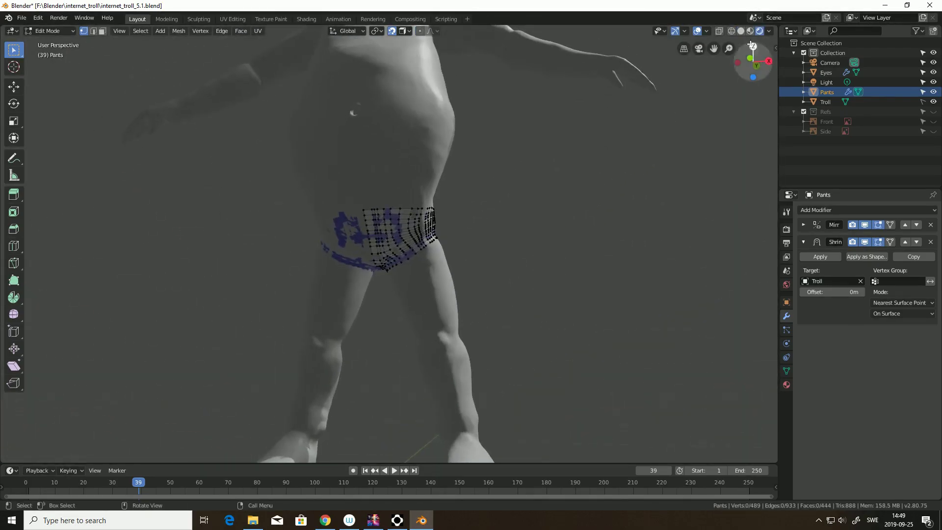
# Switch the viewport to solid shading and extrude a border edge of the clothing mesh downward
pyautogui.click(740, 32)
pyautogui.scroll(5, 585, 277)
pyautogui.moveTo(584, 278)
pyautogui.mouseDown(button='middle')
pyautogui.moveTo(540, 279)
pyautogui.moveTo(464, 340)
pyautogui.moveTo(439, 236)
pyautogui.moveTo(545, 260)
pyautogui.moveTo(273, 84)
pyautogui.moveTo(149, 45)
pyautogui.mouseUp(button='middle')
pyautogui.scroll(2, 541, 280)
pyautogui.press('2')
pyautogui.click(422, 226)
pyautogui.press('e')
pyautogui.click(422, 251)
# Fill the open gaps in the clothing mesh with new faces between its border edges and vertices
pyautogui.scroll(4, 545, 260)
pyautogui.click(563, 235)
pyautogui.press('1')
pyautogui.click(501, 222)
pyautogui.press('f')
pyautogui.click(474, 287)
pyautogui.press('f')
pyautogui.moveTo(427, 275); pyautogui.dragTo(638, 226, button='middle')
pyautogui.click(517, 249)
pyautogui.press('f')
pyautogui.click(624, 235)
pyautogui.press('f')
pyautogui.click(582, 237)
pyautogui.press('f')
pyautogui.moveTo(582, 237); pyautogui.dragTo(592, 302, button='middle')
pyautogui.click(573, 250)
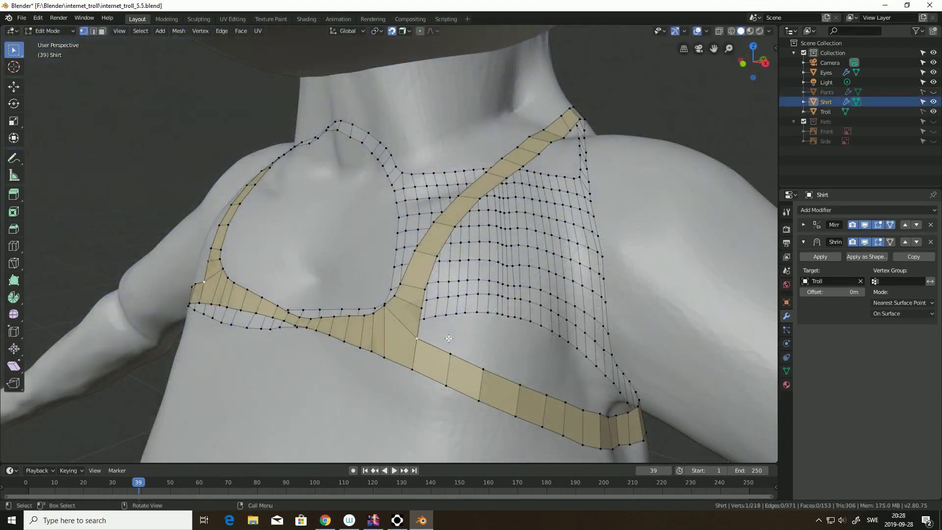
# Extend the shirt with a face in the corner between shoulder strap and chest band, and undo the last change
pyautogui.moveTo(453, 354); pyautogui.dragTo(457, 353, button='right')
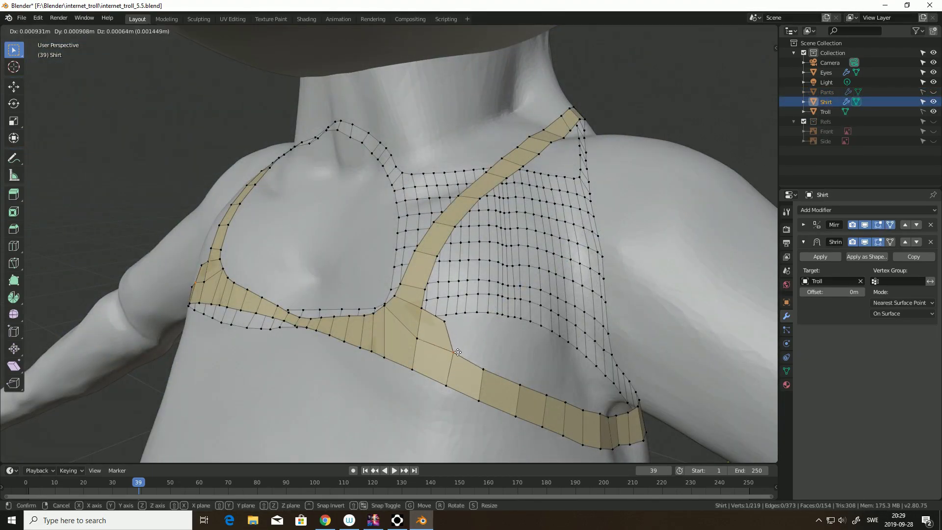
pyautogui.click(441, 327)
pyautogui.click(422, 310)
pyautogui.press('f')
pyautogui.click(432, 309)
pyautogui.hotkey('ctrl', 'z')
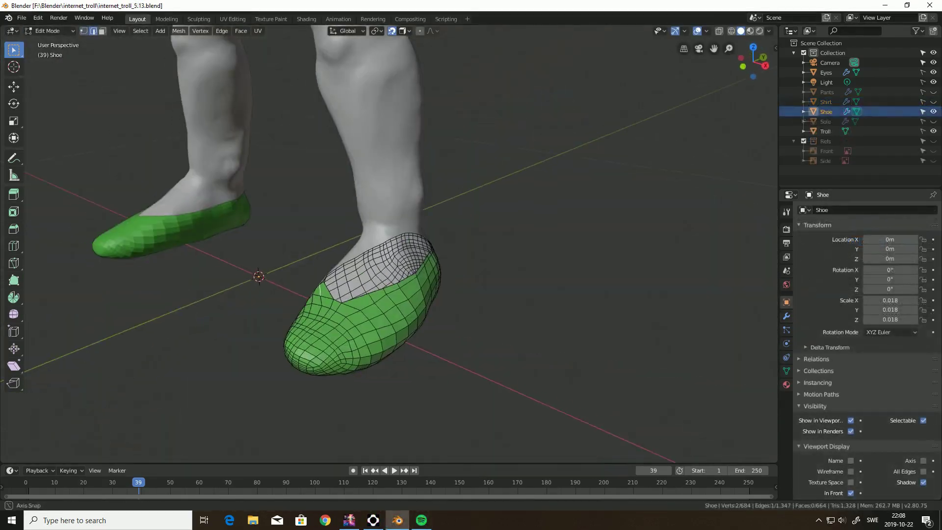
# Unhide the pants, shirt and sole objects and turn off the In Front display for the shoe
pyautogui.moveTo(392, 245); pyautogui.dragTo(383, 275, button='middle')
pyautogui.scroll(-4, 363, 147)
pyautogui.scroll(-3, 383, 274)
pyautogui.click(933, 92)
pyautogui.click(933, 102)
pyautogui.click(850, 444)
pyautogui.moveTo(442, 294); pyautogui.dragTo(500, 261, button='middle')
pyautogui.click(826, 102)
pyautogui.click(851, 445)
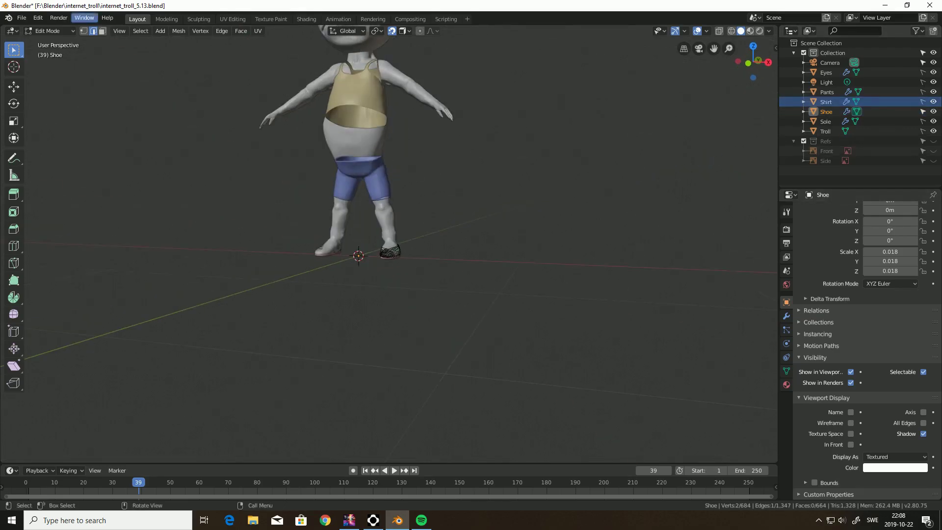
# Leave Edit Mode and add a modifier to the shoe object
pyautogui.press('Tab')
pyautogui.moveTo(441, 256); pyautogui.dragTo(393, 290, button='middle')
pyautogui.click(826, 92)
pyautogui.moveTo(500, 275)
pyautogui.mouseDown(button='middle')
pyautogui.moveTo(382, 255)
pyautogui.moveTo(495, 275)
pyautogui.mouseUp(button='middle')
pyautogui.scroll(6, 496, 275)
pyautogui.click(825, 121)
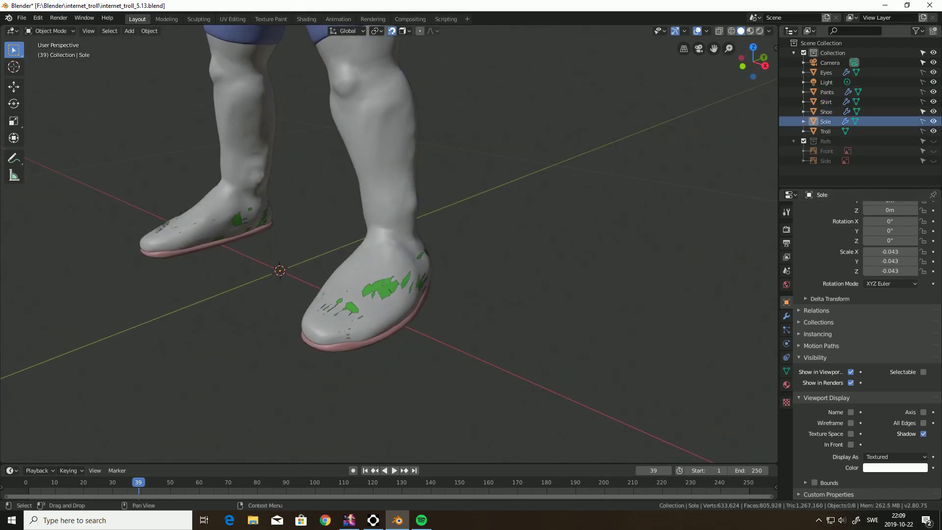
pyautogui.click(826, 112)
pyautogui.click(786, 316)
pyautogui.click(867, 210)
pyautogui.click(754, 372)
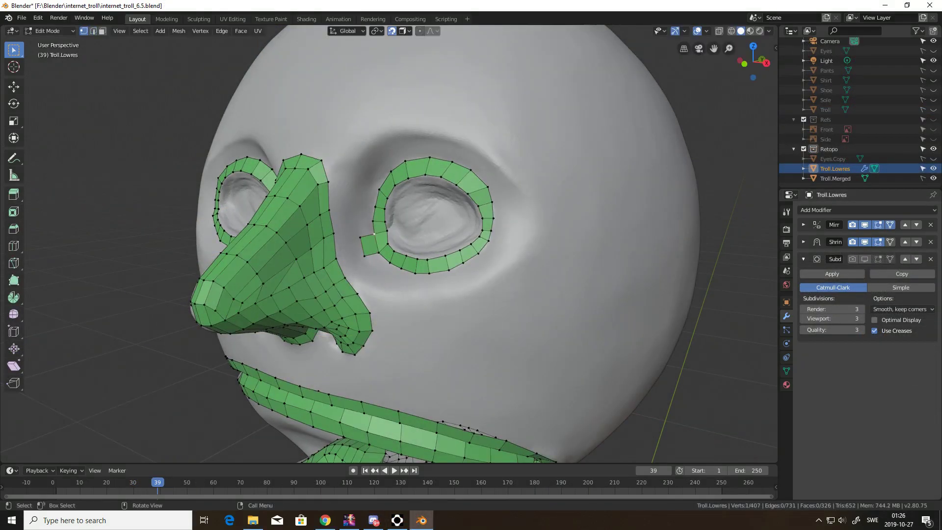
# Undo the last change and build a second ring of faces along the inner and upper sides of the eye loop
pyautogui.hotkey('ctrl', 'z')
pyautogui.click(442, 140)
pyautogui.moveTo(442, 140); pyautogui.dragTo(392, 162, button='middle')
pyautogui.press('1')
pyautogui.click(493, 128)
pyautogui.press('f')
pyautogui.press('f')
pyautogui.press('g')
pyautogui.click(372, 194)
pyautogui.press('f')
pyautogui.click(369, 260)
pyautogui.press('f')
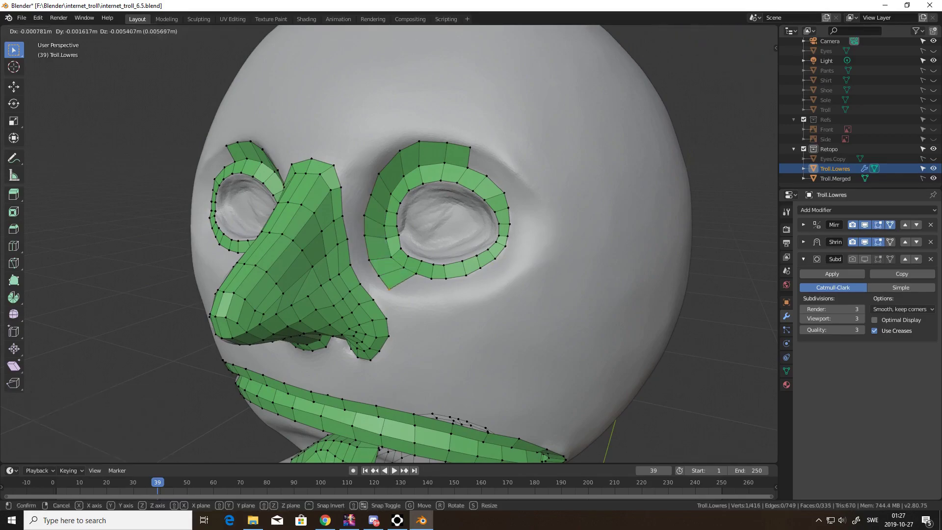
# Complete the second ring of faces around the lower and outer sides of the eye loop
pyautogui.click(390, 290)
pyautogui.press('f')
pyautogui.click(489, 291)
pyautogui.press('f')
pyautogui.click(507, 279)
pyautogui.press('f')
pyautogui.click(542, 225)
pyautogui.press('f')
pyautogui.press('2')
pyautogui.click(477, 172)
pyautogui.press('f')
# Extrude an edge of the eye ring toward the nose and merge its two end vertices with the nose mesh
pyautogui.moveTo(477, 170); pyautogui.dragTo(444, 163, button='middle')
pyautogui.moveTo(350, 231)
pyautogui.mouseDown(button='middle')
pyautogui.moveTo(374, 215)
pyautogui.moveTo(363, 230)
pyautogui.mouseUp(button='middle')
pyautogui.click(362, 243)
pyautogui.press('e')
pyautogui.click(349, 247)
pyautogui.press('1')
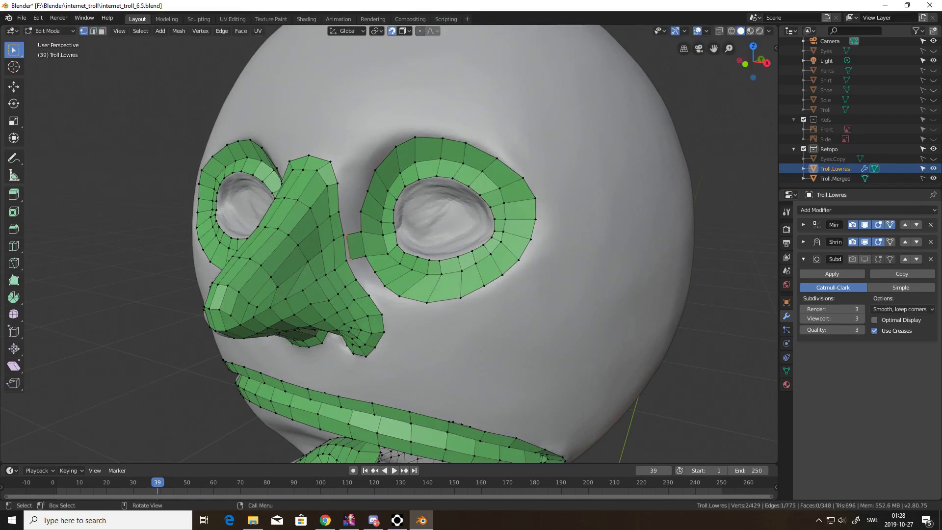
pyautogui.keyDown('shift'); pyautogui.click(347, 236); pyautogui.keyUp('shift')
pyautogui.hotkey('alt', 'm')
pyautogui.click(347, 242)
pyautogui.click(346, 261)
pyautogui.keyDown('shift'); pyautogui.click(350, 260); pyautogui.keyUp('shift')
pyautogui.hotkey('alt', 'm')
pyautogui.click(350, 263)
pyautogui.press('2')
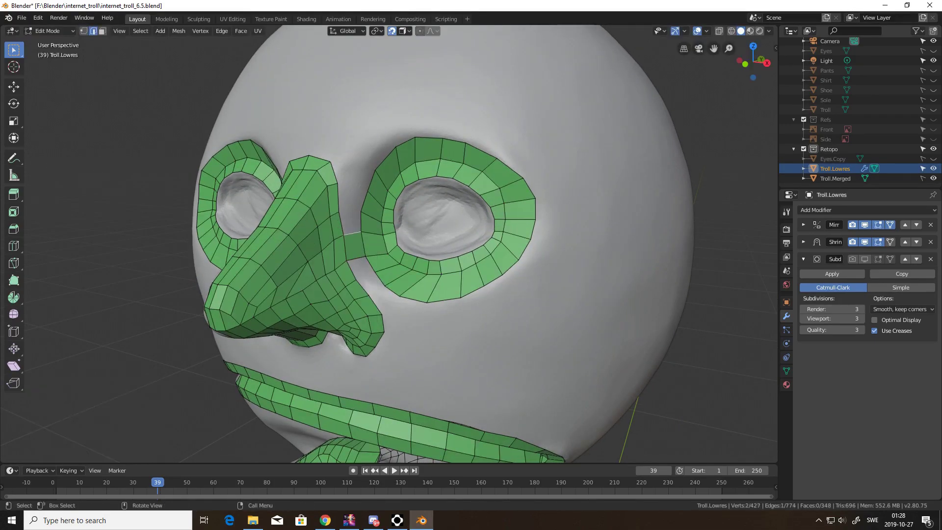
# Fill the gap between the eye ring and the nose bridge, add a loop cut there and reposition nearby vertices
pyautogui.press('f')
pyautogui.moveTo(353, 216); pyautogui.dragTo(304, 236, button='middle')
pyautogui.hotkey('ctrl', 'r')
pyautogui.click(309, 230)
pyautogui.press('g')
pyautogui.press('1')
pyautogui.press('g')
pyautogui.click(269, 206)
pyautogui.press('g')
pyautogui.click(268, 235)
# Fill the remaining gaps between the eye ring and the side of the nose with faces
pyautogui.moveTo(294, 275); pyautogui.dragTo(270, 265, button='middle')
pyautogui.click(265, 274)
pyautogui.press('f')
pyautogui.press('f')
pyautogui.click(273, 318)
pyautogui.press('f')
pyautogui.press('f')
pyautogui.press('2')
pyautogui.moveTo(297, 351); pyautogui.dragTo(314, 338, button='middle')
pyautogui.click(265, 256)
pyautogui.press('f')
pyautogui.press('f')
pyautogui.press('f')
# Add a loop cut to the low-resolution troll mesh and reposition its adjoining geometry
pyautogui.moveTo(275, 274); pyautogui.dragTo(480, 226, button='middle')
pyautogui.scroll(-4, 422, 255)
pyautogui.moveTo(422, 255)
pyautogui.mouseDown(button='middle')
pyautogui.moveTo(358, 265)
pyautogui.moveTo(432, 256)
pyautogui.mouseUp(button='middle')
pyautogui.scroll(1, 432, 256)
pyautogui.moveTo(354, 304); pyautogui.dragTo(353, 284, button='middle')
pyautogui.hotkey('ctrl', 'r')
pyautogui.click(374, 321)
pyautogui.click(374, 321)
pyautogui.click(363, 321)
pyautogui.press('g')
pyautogui.click(359, 348)
# Extrude a centre strip of faces from the front neck edge up under the chin, adjusting its corner vertex
pyautogui.moveTo(359, 348); pyautogui.dragTo(367, 228, button='middle')
pyautogui.click(397, 402)
pyautogui.press('e')
pyautogui.click(402, 383)
pyautogui.press('1')
pyautogui.click(415, 369)
pyautogui.press('g')
pyautogui.click(416, 367)
pyautogui.press('2')
pyautogui.click(388, 367)
pyautogui.press('e')
pyautogui.click(388, 324)
pyautogui.scroll(-4, 391, 314)
pyautogui.press('e')
pyautogui.click(390, 240)
pyautogui.moveTo(390, 240); pyautogui.dragTo(386, 301, button='middle')
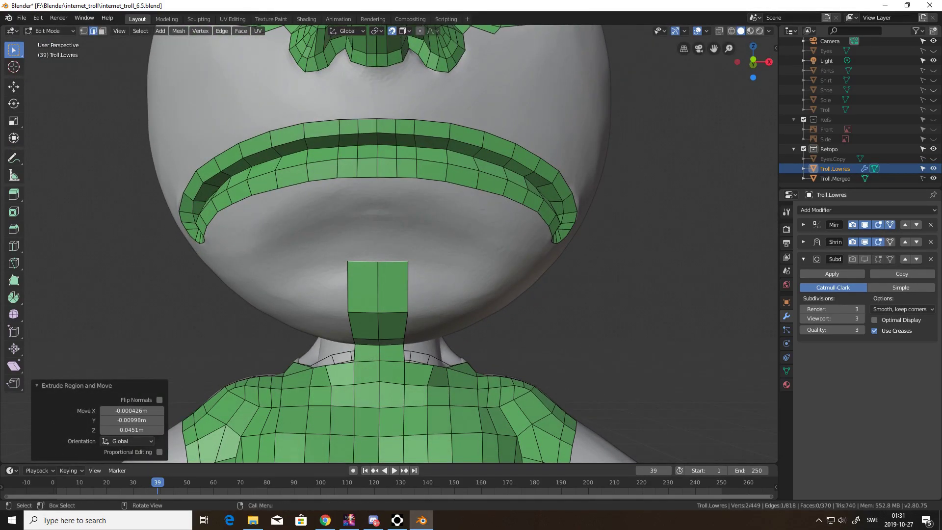
# Extend the chin strip up to the lower lip and reposition its side vertices
pyautogui.click(379, 184)
pyautogui.press('1')
pyautogui.click(377, 182)
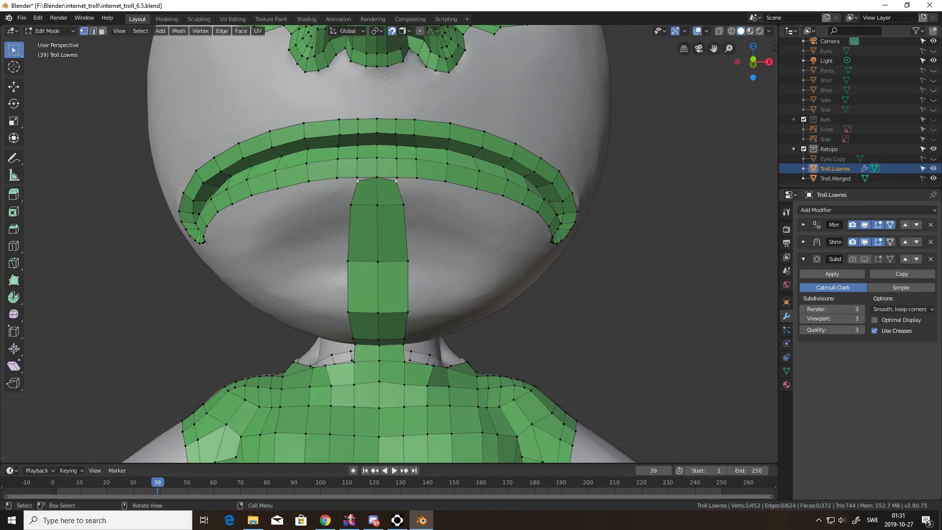
pyautogui.press('g')
pyautogui.click(358, 204)
pyautogui.click(348, 261)
pyautogui.press('g')
# Extrude the two centre edges of the upper lip upward in rows toward the underside of the nose
pyautogui.moveTo(373, 275)
pyautogui.mouseDown(button='middle')
pyautogui.moveTo(402, 265)
pyautogui.moveTo(378, 274)
pyautogui.mouseUp(button='middle')
pyautogui.moveTo(378, 225); pyautogui.dragTo(378, 294, button='middle')
pyautogui.click(378, 260)
pyautogui.press('2')
pyautogui.click(369, 260)
pyautogui.keyDown('shift'); pyautogui.click(349, 260); pyautogui.keyUp('shift')
pyautogui.moveTo(361, 260); pyautogui.dragTo(365, 196, button='middle')
pyautogui.press('e')
pyautogui.click(353, 209)
pyautogui.hotkey('ctrl', 'z')
pyautogui.press('e')
pyautogui.click(365, 169)
pyautogui.press('e')
# Reposition the upper vertices of the lip strip to line up with the underside of the nose
pyautogui.scroll(4, 366, 148)
pyautogui.press('1')
pyautogui.press('g')
pyautogui.click(356, 146)
pyautogui.keyDown('shift'); pyautogui.click(356, 141); pyautogui.keyUp('shift')
pyautogui.press('g')
pyautogui.click(355, 140)
pyautogui.moveTo(356, 140); pyautogui.dragTo(358, 161, button='middle')
pyautogui.scroll(3, 361, 147)
pyautogui.scroll(-3, 358, 152)
pyautogui.click(347, 163)
pyautogui.press('g')
# Merge the top vertices of the lip strip with the matching vertices on the underside of the nose
pyautogui.keyDown('shift'); pyautogui.click(371, 190); pyautogui.keyUp('shift')
pyautogui.hotkey('alt', 'm')
pyautogui.click(371, 190)
pyautogui.click(397, 183)
pyautogui.keyDown('shift'); pyautogui.click(415, 184); pyautogui.keyUp('shift')
pyautogui.hotkey('alt', 'm')
pyautogui.click(416, 183)
pyautogui.click(432, 168)
pyautogui.hotkey('alt', 'm')
pyautogui.click(456, 182)
# Move the side vertex of the lip strip outward and fill a face between the strip and the nostril
pyautogui.click(411, 233)
pyautogui.press('g')
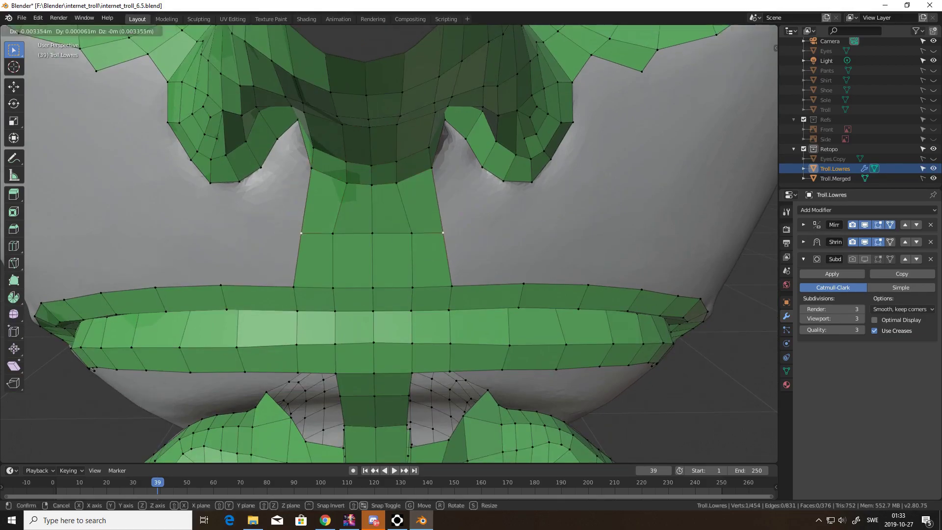
pyautogui.click(407, 233)
pyautogui.moveTo(407, 233); pyautogui.dragTo(364, 240, button='middle')
pyautogui.scroll(-4, 363, 241)
pyautogui.scroll(3, 363, 241)
pyautogui.click(365, 178)
pyautogui.press('f')
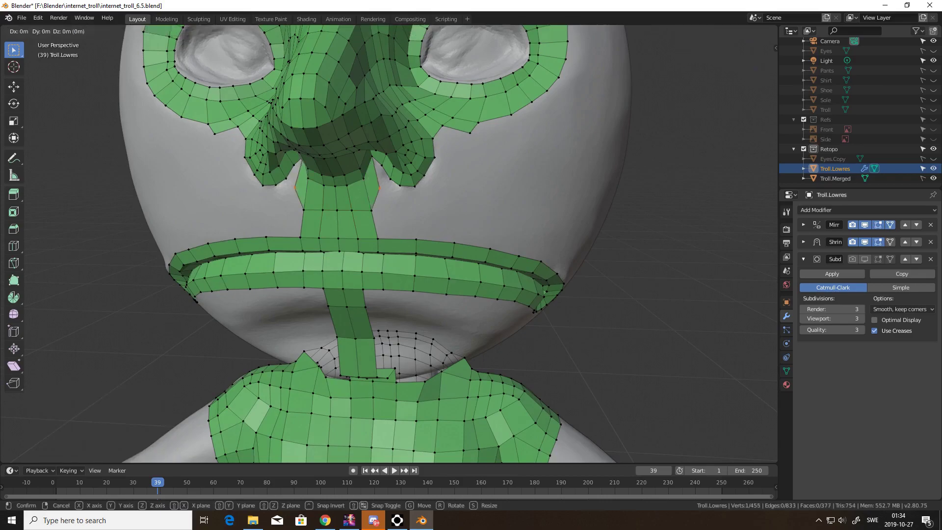
# Fill a face between the side of the upper-lip strip and the edge of the nostril
pyautogui.click(381, 209)
pyautogui.click(373, 157)
pyautogui.press('f')
pyautogui.click(392, 208)
pyautogui.moveTo(392, 208); pyautogui.dragTo(391, 200, button='middle')
pyautogui.scroll(-8, 388, 245)
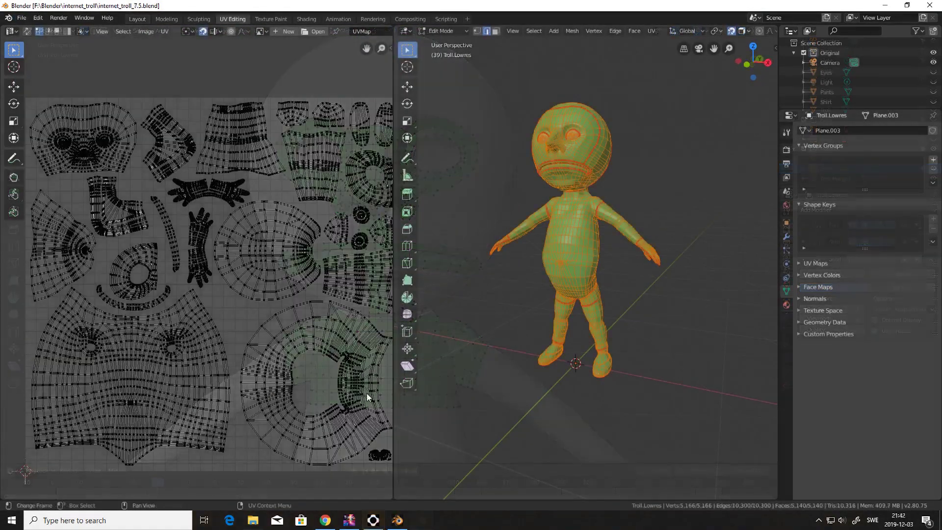
# Nudge the small fan-shaped and circular UV islands apart to even out the gaps between them
pyautogui.scroll(4, 367, 396)
pyautogui.moveTo(277, 280); pyautogui.dragTo(332, 312)
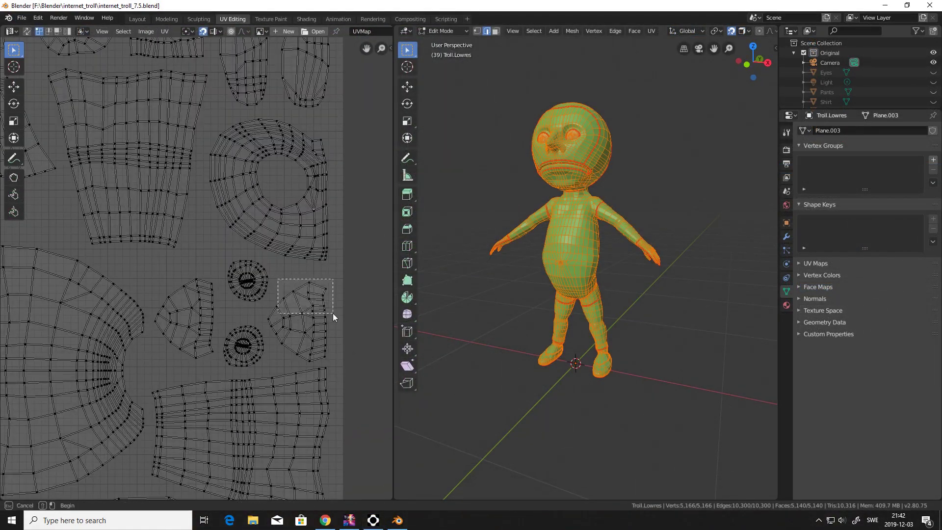
pyautogui.press('g')
pyautogui.click(332, 353)
pyautogui.moveTo(225, 249); pyautogui.dragTo(229, 282)
pyautogui.click(266, 277)
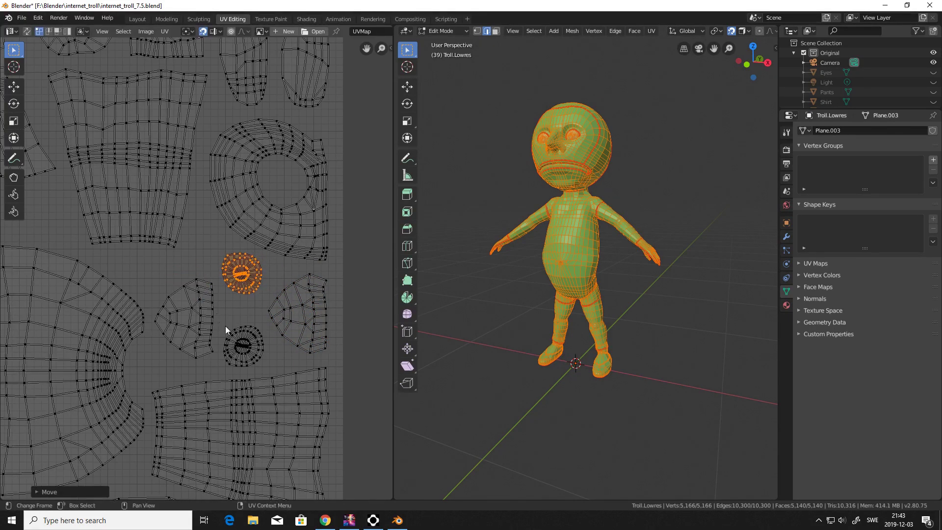
pyautogui.moveTo(269, 372); pyautogui.dragTo(269, 371)
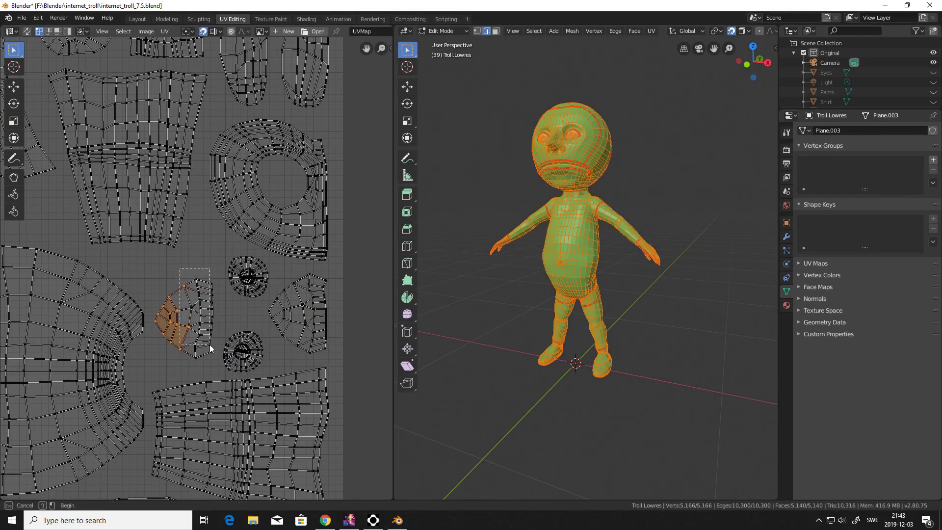
pyautogui.click(196, 308)
# Select the whole boot-shaped UV island and shift it slightly toward the long thin strip beside it
pyautogui.scroll(-3, 236, 250)
pyautogui.moveTo(63, 314); pyautogui.dragTo(216, 326, button='middle')
pyautogui.scroll(2, 182, 220)
pyautogui.moveTo(209, 110); pyautogui.dragTo(122, 168)
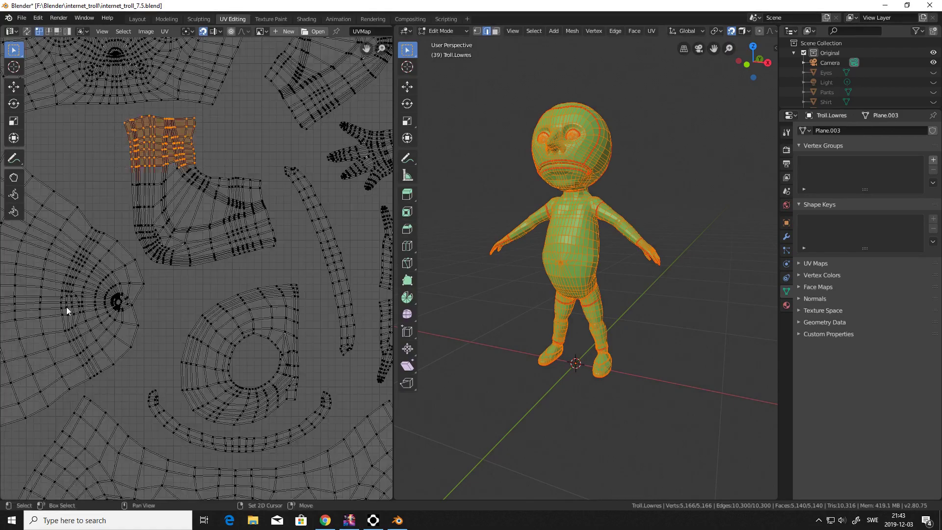
pyautogui.keyDown('shift'); pyautogui.moveTo(207, 183); pyautogui.dragTo(278, 236); pyautogui.keyUp('shift')
pyautogui.press('g')
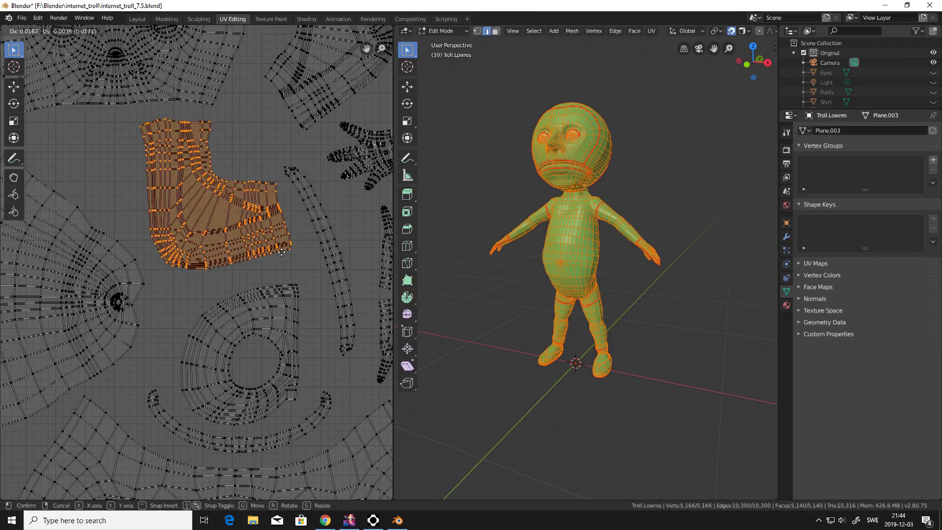
pyautogui.click(293, 238)
# Add the horizontal pair of hand UV islands to the selection, then move and slightly rotate them
pyautogui.scroll(-3, 322, 239)
pyautogui.moveTo(385, 280); pyautogui.dragTo(315, 305, button='middle')
pyautogui.scroll(3, 244, 206)
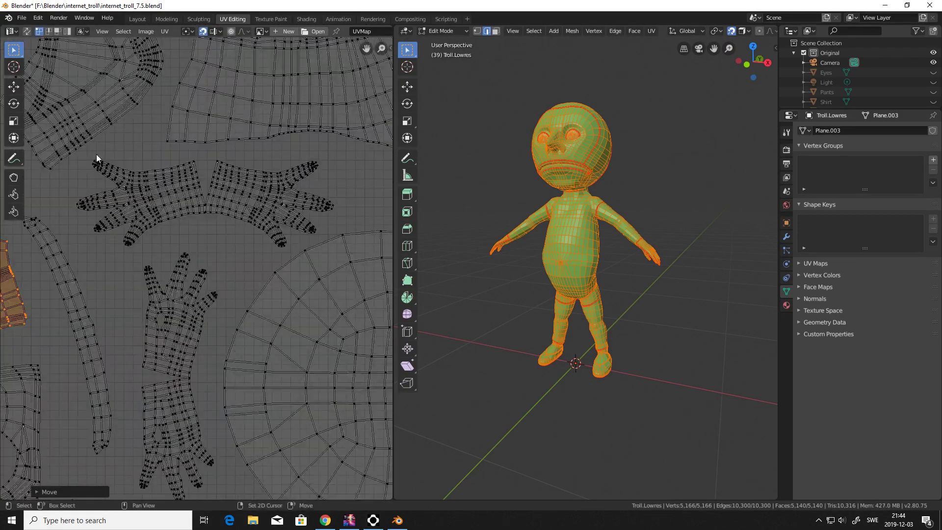
pyautogui.keyDown('shift'); pyautogui.moveTo(278, 215); pyautogui.dragTo(281, 219); pyautogui.keyUp('shift')
pyautogui.scroll(1, 281, 219)
pyautogui.keyDown('shift'); pyautogui.moveTo(258, 206); pyautogui.dragTo(307, 227); pyautogui.keyUp('shift')
pyautogui.keyDown('shift'); pyautogui.moveTo(257, 220); pyautogui.dragTo(289, 235); pyautogui.keyUp('shift')
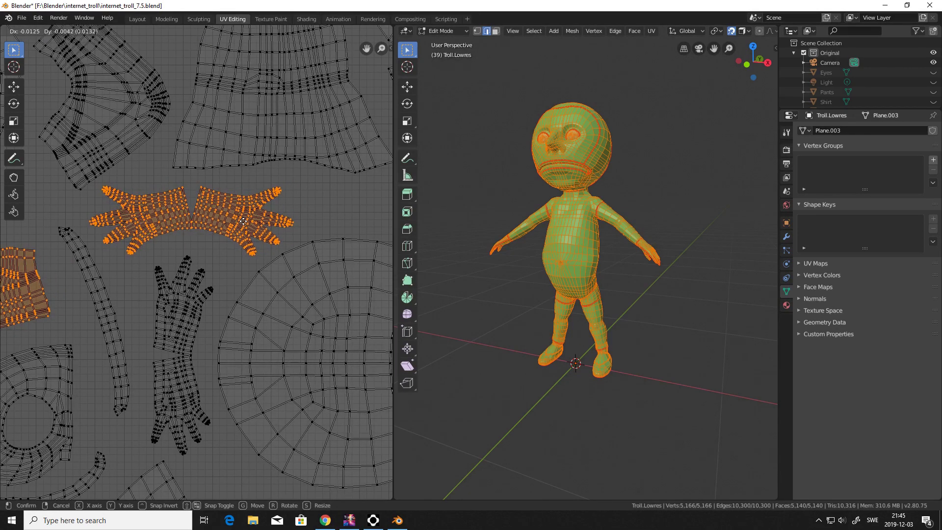
pyautogui.click(243, 221)
pyautogui.press('r')
pyautogui.click(242, 217)
pyautogui.press('r')
pyautogui.click(235, 219)
# Undo the last moves and rotations of the selected UV islands
pyautogui.scroll(-3, 200, 308)
pyautogui.hotkey('ctrl', 'z')
pyautogui.hotkey('ctrl', 'z')
pyautogui.hotkey('ctrl', 'z')
pyautogui.hotkey('ctrl', 'z')
pyautogui.hotkey('ctrl', 'z')
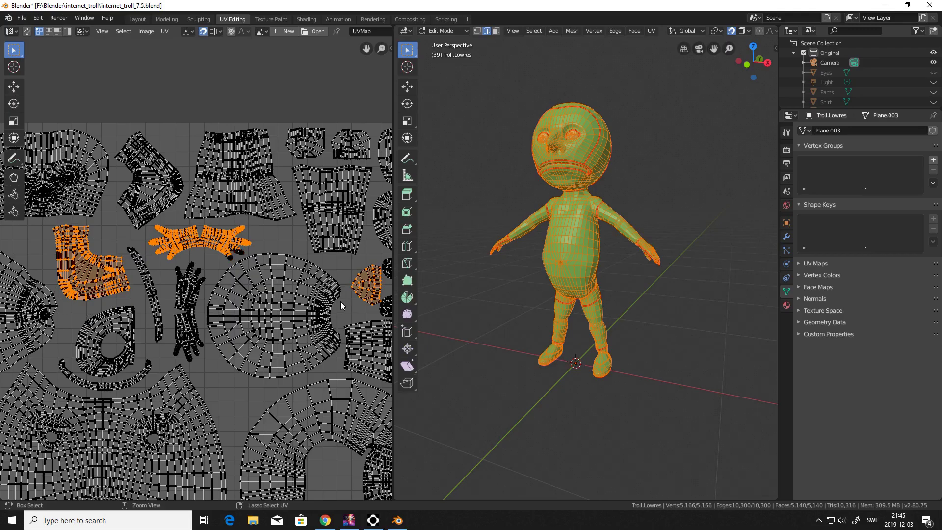
# Select the linked vertices of the small fan-shaped UV island beside the circular islands and move it
pyautogui.scroll(4, 351, 286)
pyautogui.moveTo(344, 285); pyautogui.dragTo(264, 314, button='middle')
pyautogui.scroll(-6, 177, 268)
pyautogui.scroll(2, 202, 263)
pyautogui.moveTo(203, 264); pyautogui.dragTo(269, 302, button='middle')
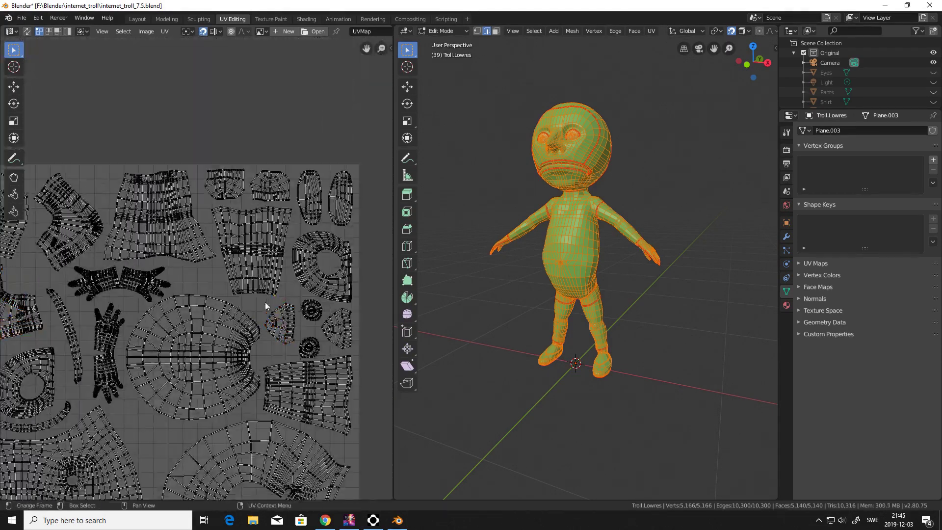
pyautogui.scroll(3, 272, 313)
pyautogui.click(247, 289)
pyautogui.hotkey('ctrl', 'l')
pyautogui.press('g')
# Select the boot-shaped UV island on its own and move it clear of the neighbouring islands
pyautogui.scroll(-4, 137, 253)
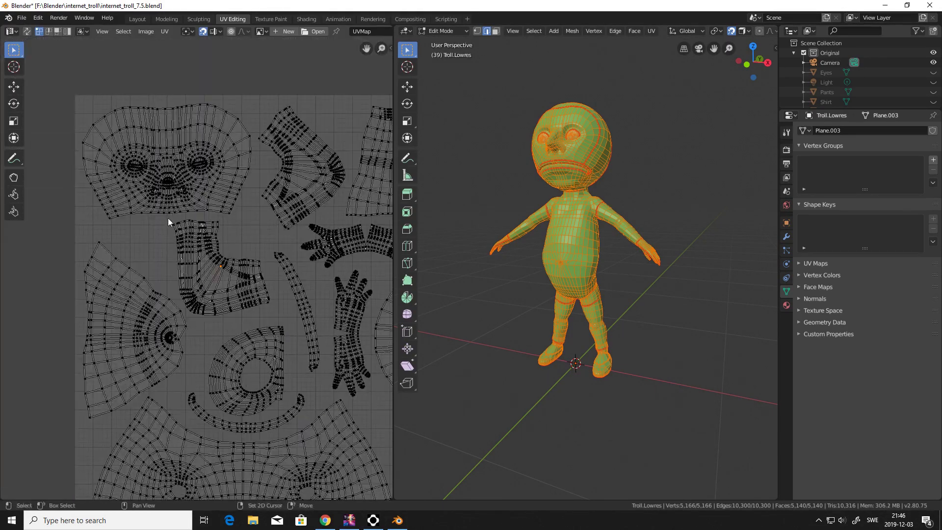
pyautogui.moveTo(270, 311); pyautogui.dragTo(271, 313)
pyautogui.scroll(3, 197, 270)
pyautogui.press('g')
pyautogui.click(213, 284)
pyautogui.scroll(-3, 213, 284)
pyautogui.moveTo(383, 295); pyautogui.dragTo(199, 328, button='middle')
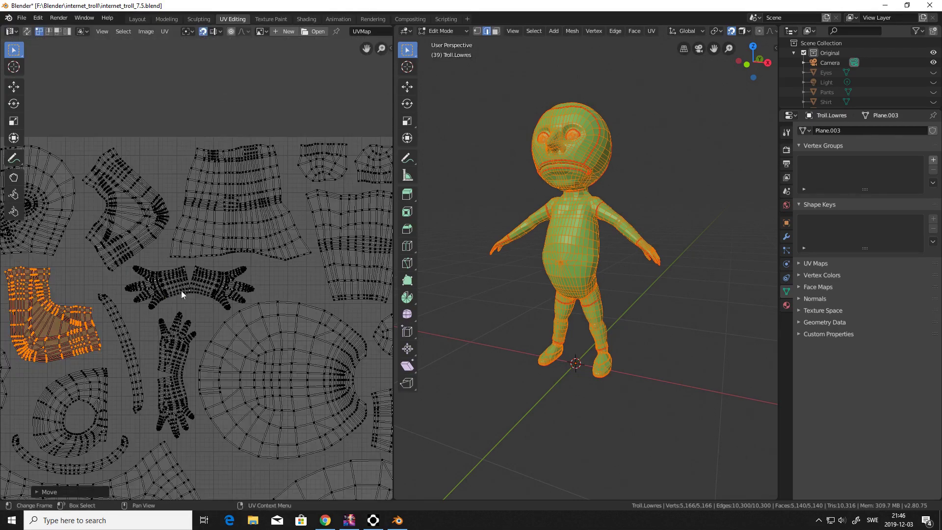
pyautogui.moveTo(260, 301); pyautogui.dragTo(260, 301)
pyautogui.scroll(4, 238, 321)
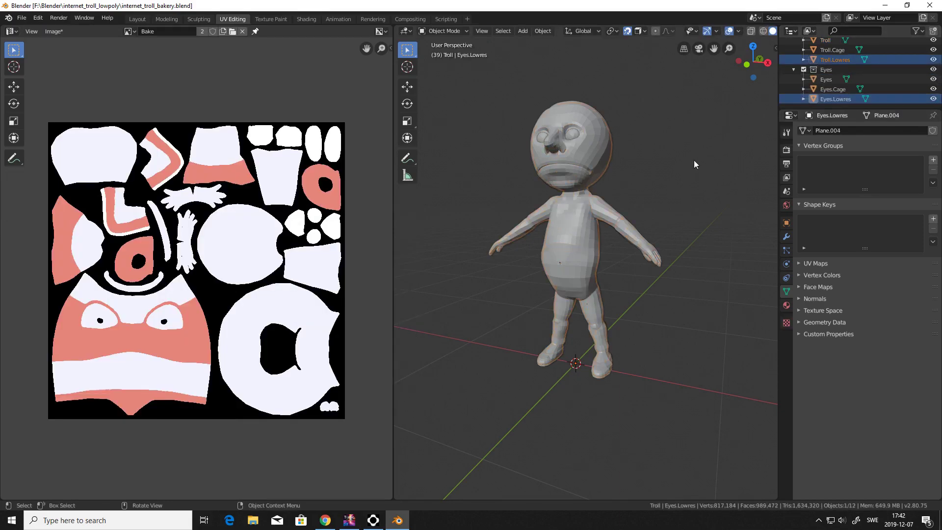
# Save the baked colour image as diffuse_4k.png in the internet_troll_lowpoly folder
pyautogui.press('Tab')
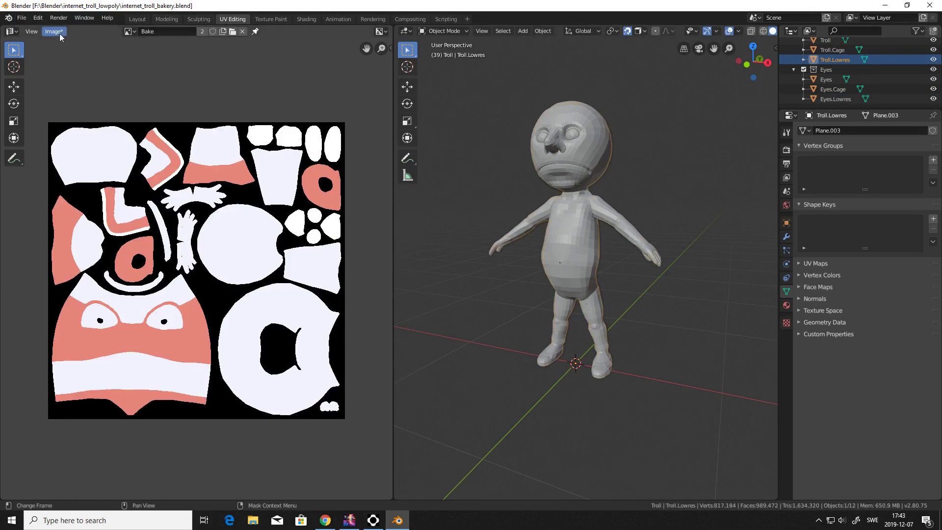
pyautogui.click(60, 35)
pyautogui.click(74, 117)
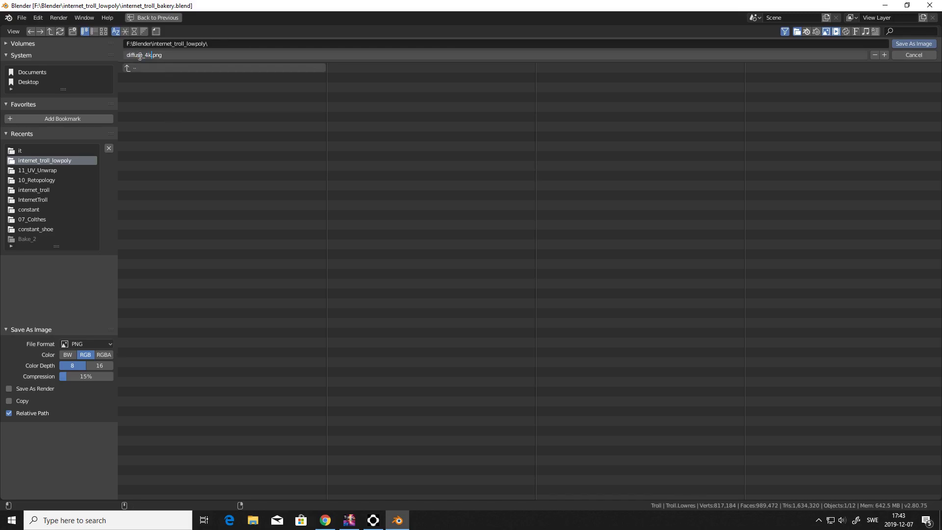
pyautogui.click(921, 43)
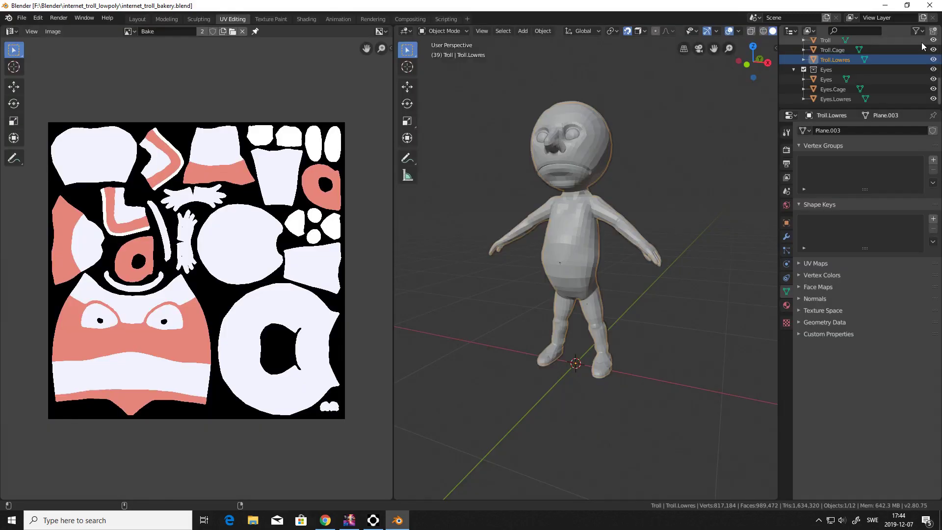
# Switch to the shading workspace, hide the Troll collection to isolate the eyes, and choose a different bake type
pyautogui.click(307, 18)
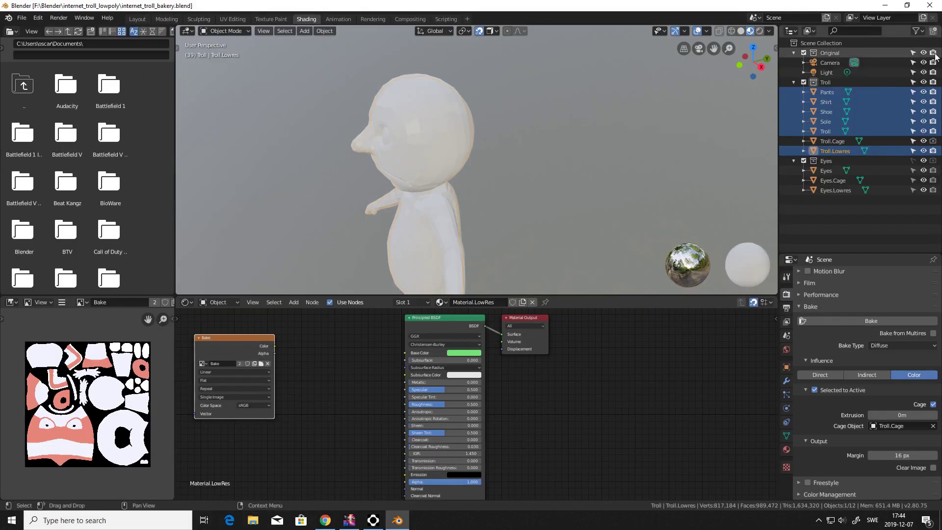
pyautogui.click(923, 82)
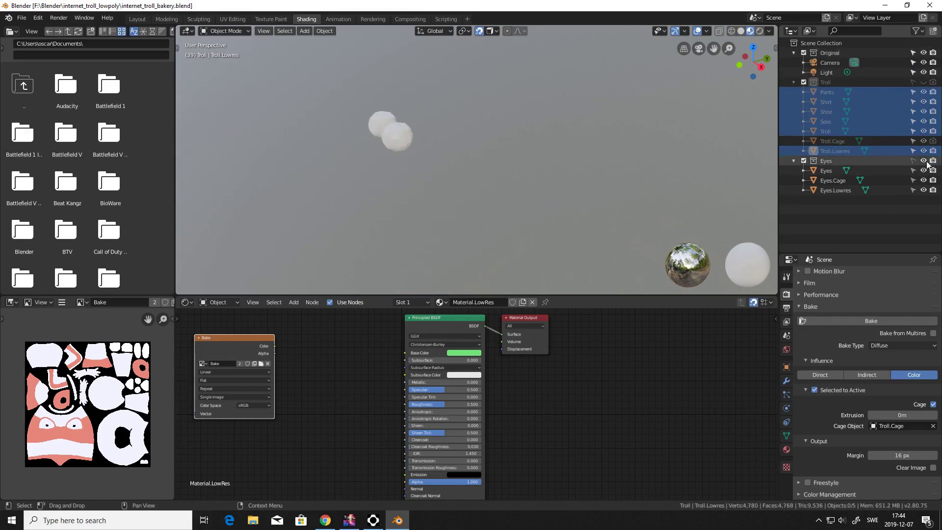
pyautogui.click(887, 169)
pyautogui.click(902, 345)
pyautogui.click(913, 390)
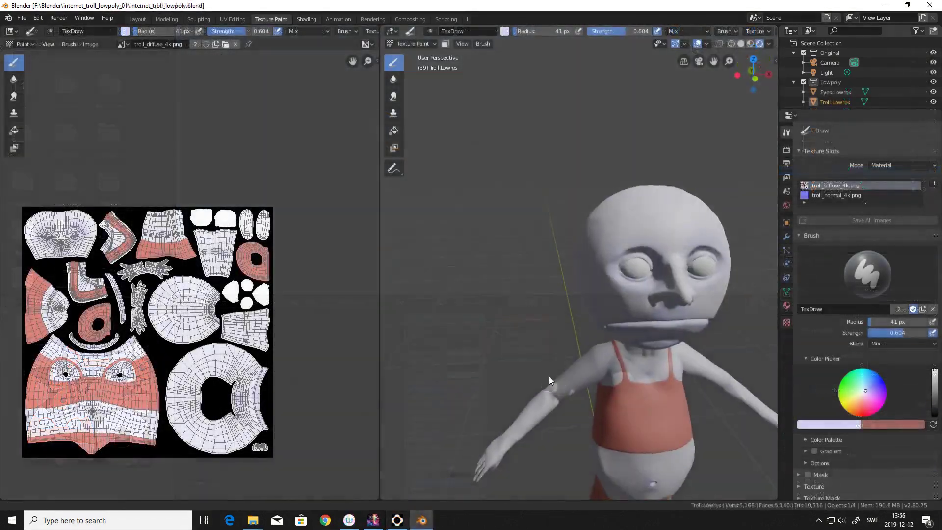
# Paint light bluish shading around the troll's eyes, checking it in material preview and rendered shading
pyautogui.moveTo(549, 376); pyautogui.dragTo(532, 316, button='middle')
pyautogui.scroll(6, 531, 316)
pyautogui.click(750, 45)
pyautogui.moveTo(522, 381); pyautogui.dragTo(515, 413, button='middle')
pyautogui.click(759, 45)
pyautogui.moveTo(584, 358)
pyautogui.mouseDown(button='middle')
pyautogui.moveTo(499, 416)
pyautogui.moveTo(597, 316)
pyautogui.mouseUp(button='middle')
pyautogui.scroll(-10, 638, 302)
pyautogui.moveTo(677, 294)
pyautogui.keyDown('shift'); pyautogui.mouseDown(button='middle')
pyautogui.moveTo(688, 281)
pyautogui.moveTo(626, 356)
pyautogui.moveTo(708, 335)
pyautogui.moveTo(603, 387)
pyautogui.moveTo(664, 358)
pyautogui.moveTo(726, 382)
pyautogui.mouseUp(button='middle'); pyautogui.keyUp('shift')
pyautogui.scroll(5, 689, 289)
# Set the brush colour's green value to 0.75 for a bluer tint and widen the 3D viewport
pyautogui.click(834, 425)
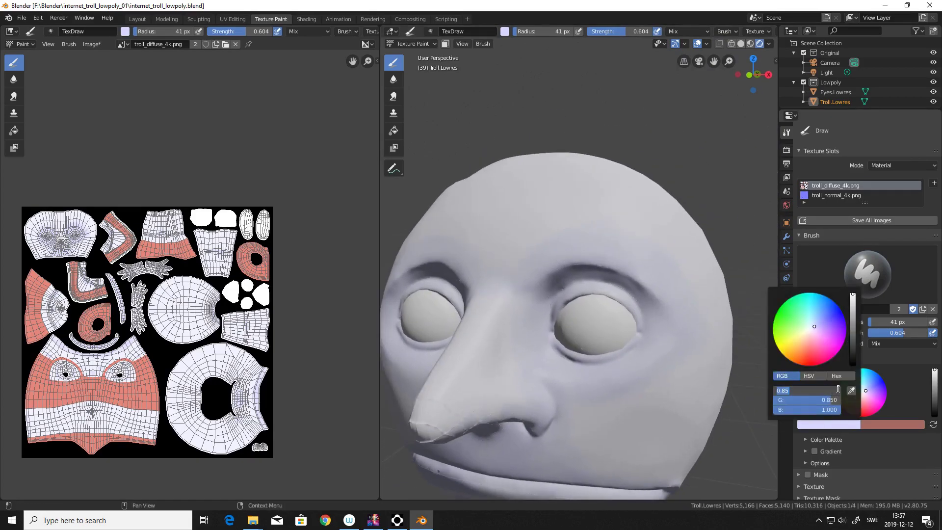
pyautogui.click(831, 402)
pyautogui.write('0.75')
pyautogui.press('Return')
pyautogui.moveTo(380, 211); pyautogui.dragTo(355, 208)
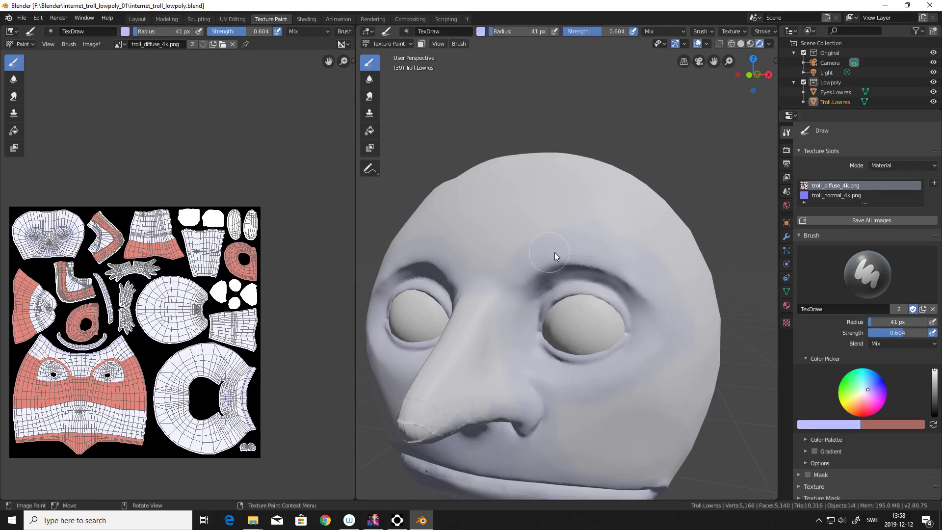
# Paint deeper bluish shading around the eye sockets, working from several angles around the head
pyautogui.click(750, 44)
pyautogui.moveTo(504, 335); pyautogui.dragTo(540, 337, button='middle')
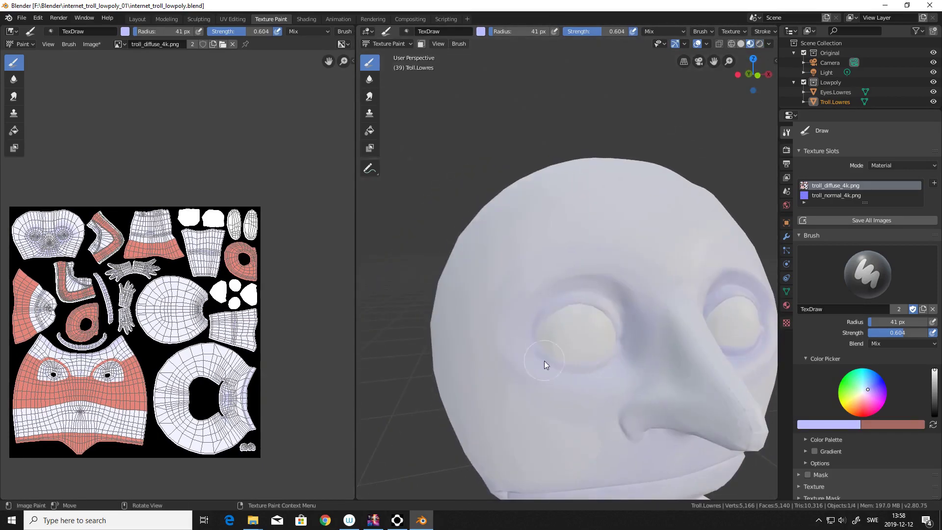
pyautogui.moveTo(619, 328); pyautogui.dragTo(582, 226, button='middle')
pyautogui.moveTo(653, 228); pyautogui.dragTo(609, 314, button='middle')
pyautogui.click(760, 43)
pyautogui.moveTo(544, 393)
pyautogui.mouseDown(button='middle')
pyautogui.moveTo(559, 347)
pyautogui.moveTo(536, 314)
pyautogui.mouseUp(button='middle')
pyautogui.click(369, 79)
pyautogui.click(369, 62)
pyautogui.moveTo(515, 196)
pyautogui.mouseDown(button='middle')
pyautogui.moveTo(504, 105)
pyautogui.moveTo(609, 98)
pyautogui.mouseUp(button='middle')
# Paint bluish shading at the corners of the troll's mouth
pyautogui.click(751, 44)
pyautogui.scroll(-3, 537, 177)
pyautogui.keyDown('shift'); pyautogui.moveTo(540, 295); pyautogui.dragTo(572, 207, button='middle'); pyautogui.keyUp('shift')
pyautogui.scroll(5, 550, 191)
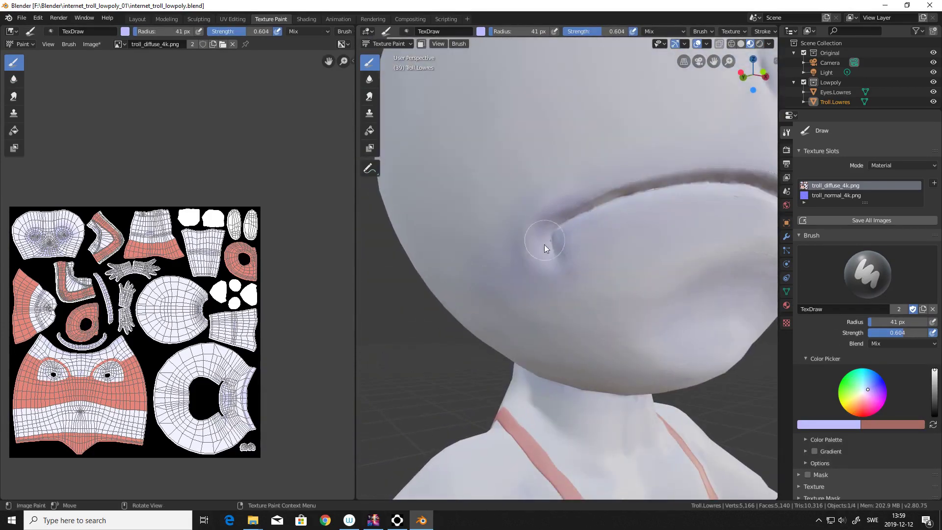
pyautogui.scroll(-2, 579, 192)
pyautogui.moveTo(657, 245)
pyautogui.mouseDown(button='middle')
pyautogui.moveTo(623, 228)
pyautogui.moveTo(622, 268)
pyautogui.moveTo(588, 250)
pyautogui.mouseUp(button='middle')
pyautogui.moveTo(459, 240)
pyautogui.mouseDown(button='middle')
pyautogui.moveTo(500, 242)
pyautogui.moveTo(491, 236)
pyautogui.mouseUp(button='middle')
pyautogui.scroll(-6, 539, 221)
# Reduce the brush radius to 15 px and paint bluish shadows on the collarbones and upper chest
pyautogui.click(759, 45)
pyautogui.scroll(5, 589, 196)
pyautogui.moveTo(608, 166)
pyautogui.mouseDown(button='middle')
pyautogui.moveTo(572, 179)
pyautogui.moveTo(564, 169)
pyautogui.moveTo(626, 164)
pyautogui.moveTo(511, 153)
pyautogui.moveTo(509, 55)
pyautogui.moveTo(473, 139)
pyautogui.moveTo(596, 312)
pyautogui.moveTo(514, 314)
pyautogui.mouseUp(button='middle')
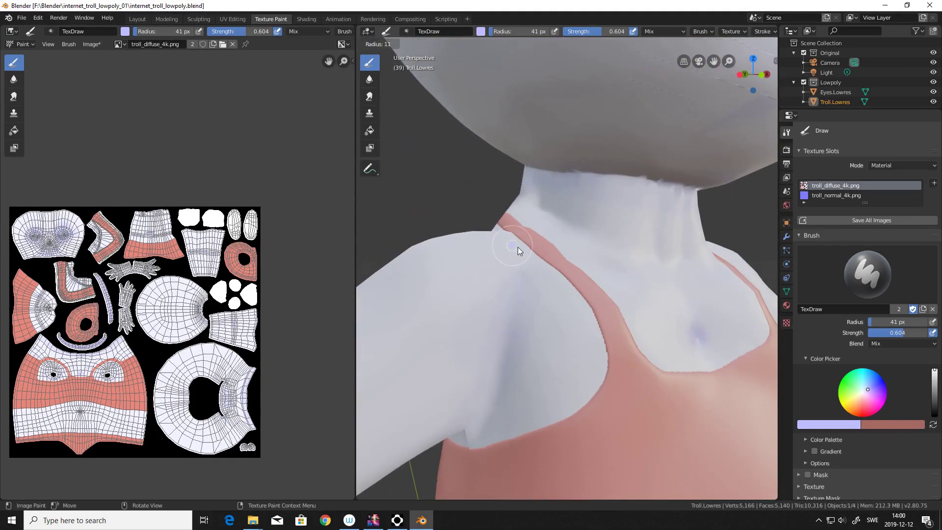
pyautogui.moveTo(496, 380)
pyautogui.mouseDown(button='middle')
pyautogui.moveTo(499, 341)
pyautogui.moveTo(677, 414)
pyautogui.moveTo(700, 269)
pyautogui.mouseUp(button='middle')
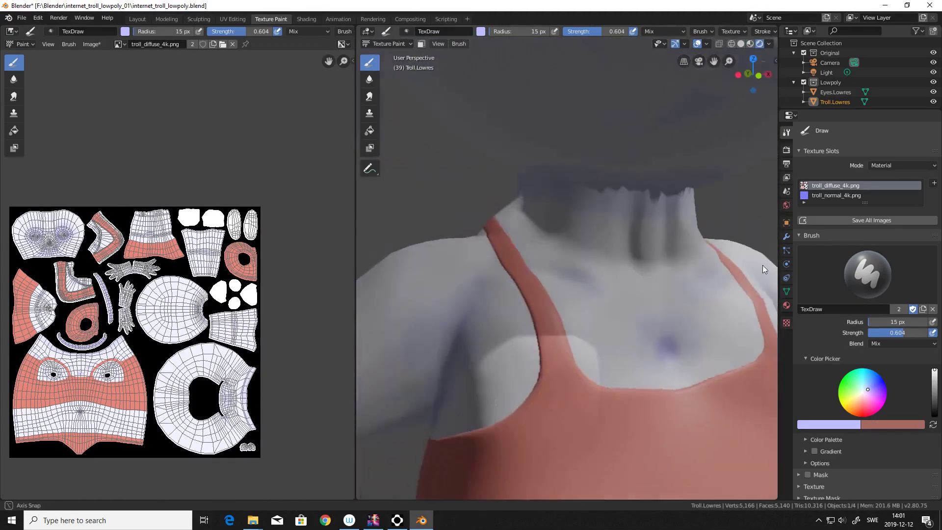
pyautogui.moveTo(578, 318); pyautogui.dragTo(559, 315, button='middle')
# Swap the brush colours, set the other colour to pale blue with red 0.85, and blend the neck shading
pyautogui.click(933, 425)
pyautogui.click(829, 425)
pyautogui.moveTo(810, 411); pyautogui.dragTo(853, 411)
pyautogui.click(826, 391)
pyautogui.write('0.85')
pyautogui.press('Return')
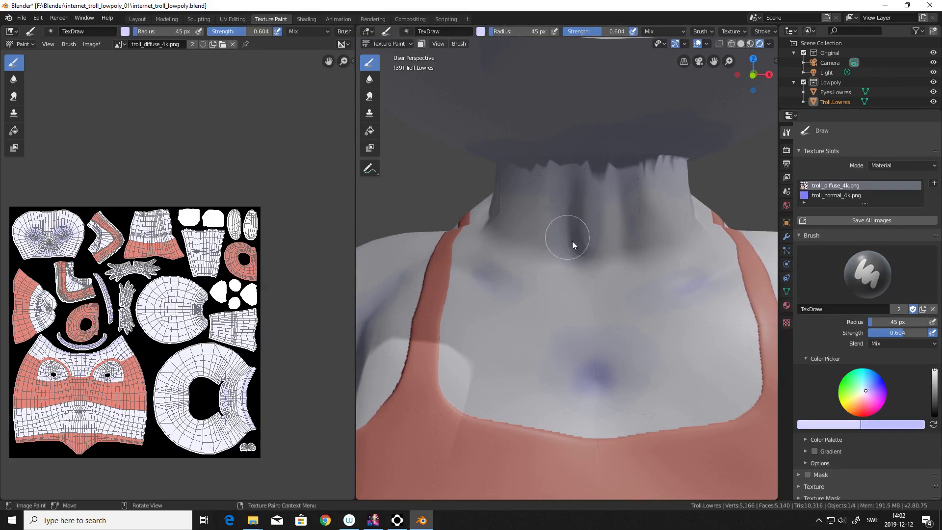
pyautogui.moveTo(627, 184); pyautogui.dragTo(629, 92, button='middle')
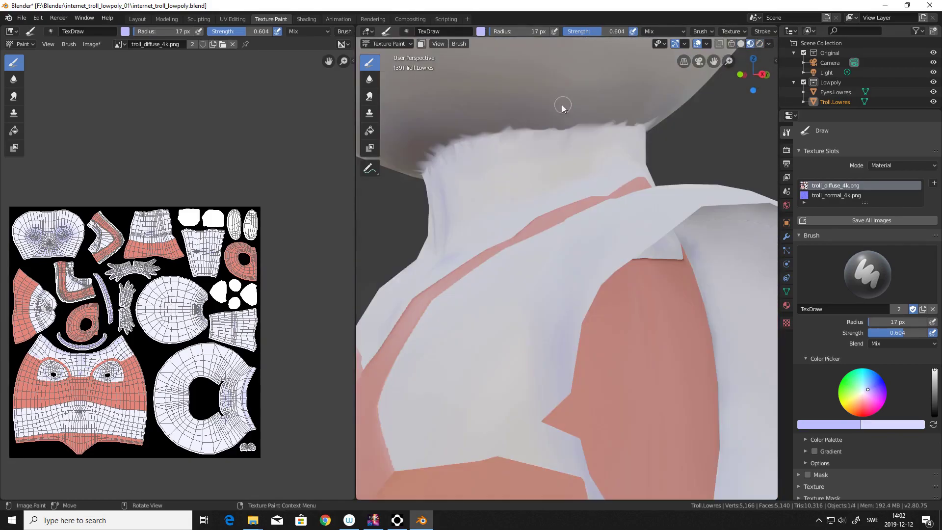
pyautogui.moveTo(594, 128); pyautogui.dragTo(505, 341, button='middle')
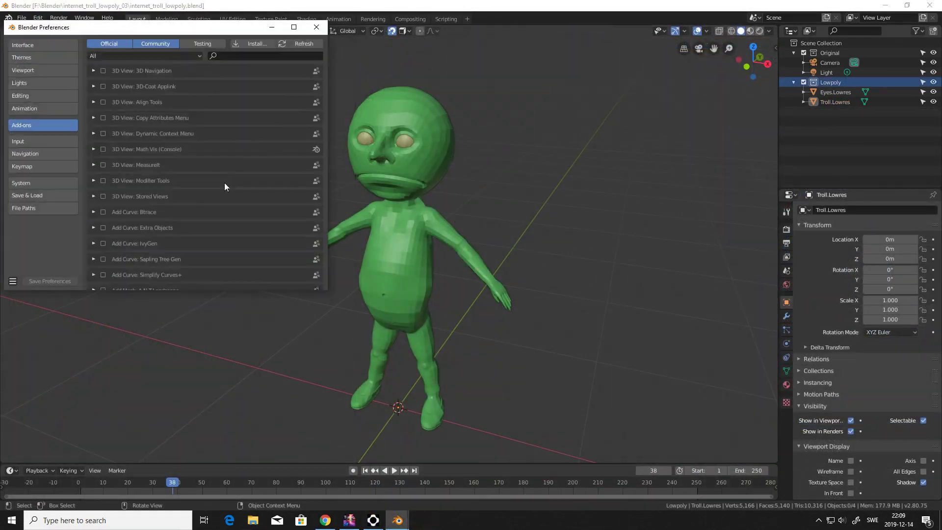
# Enable the Rigify add-on and add a Human (Meta-Rig) armature to the scene
pyautogui.write('rigi')
pyautogui.click(319, 27)
pyautogui.click(150, 31)
pyautogui.moveTo(129, 30)
pyautogui.moveTo(153, 108)
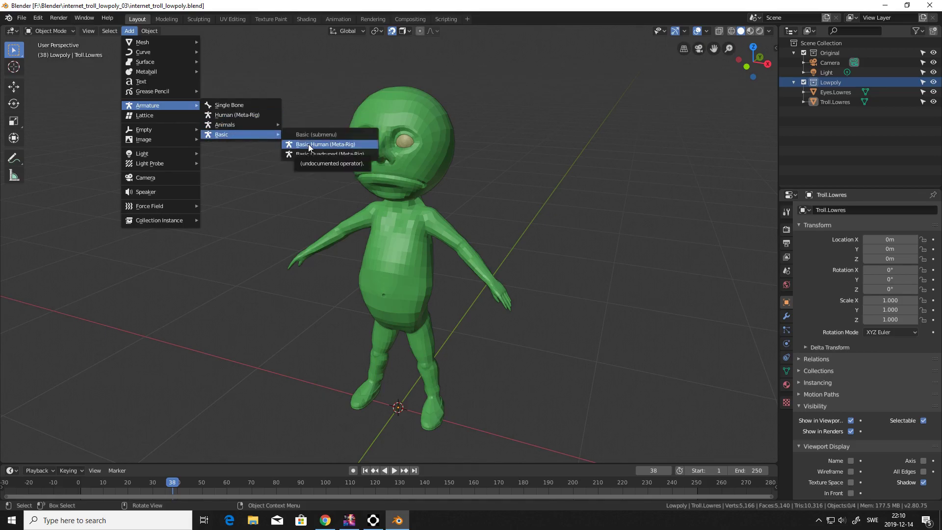
pyautogui.click(229, 117)
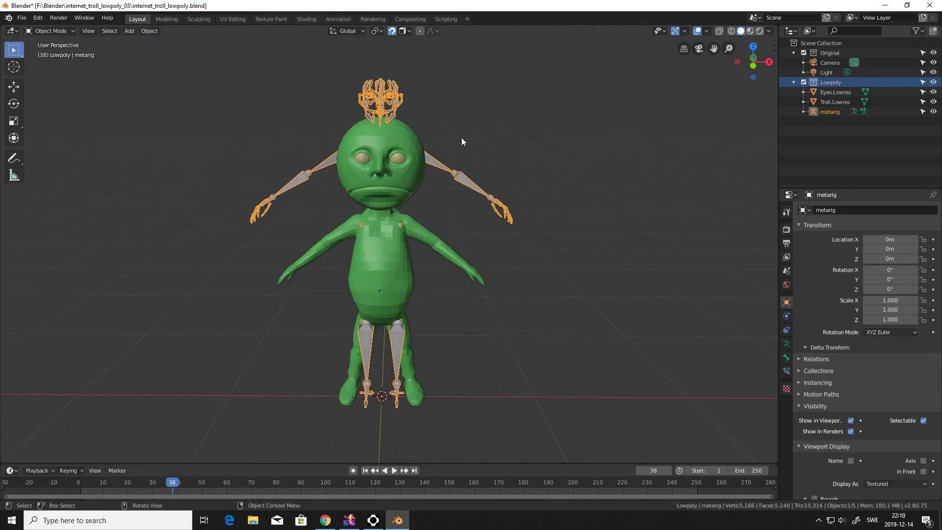
# Display the scene in wireframe, put the meta-rig in Edit Mode, and try scaling its bones
pyautogui.click(731, 32)
pyautogui.moveTo(408, 153); pyautogui.dragTo(397, 132, button='middle')
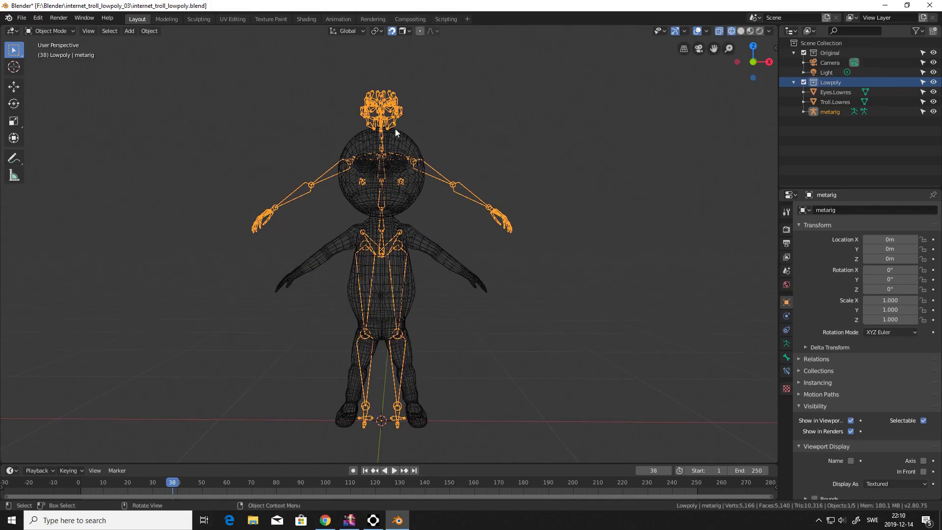
pyautogui.press('s')
pyautogui.rightClick(494, 371)
pyautogui.press('Tab')
pyautogui.press('s')
pyautogui.click(641, 336)
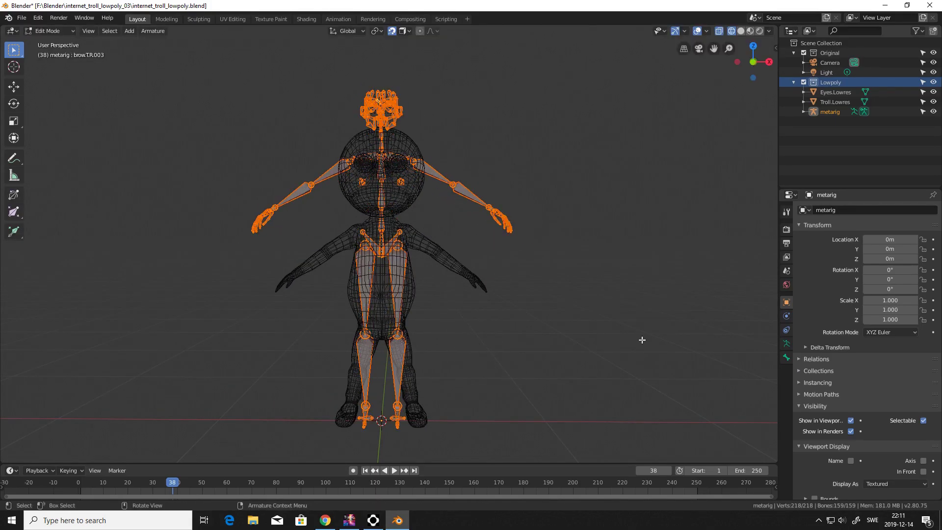
# Scale all meta-rig bones to 0.785 about the 3D cursor in front view, and adjust their height along Z
pyautogui.press('KP_1')
pyautogui.click(382, 32)
pyautogui.click(392, 72)
pyautogui.press('s')
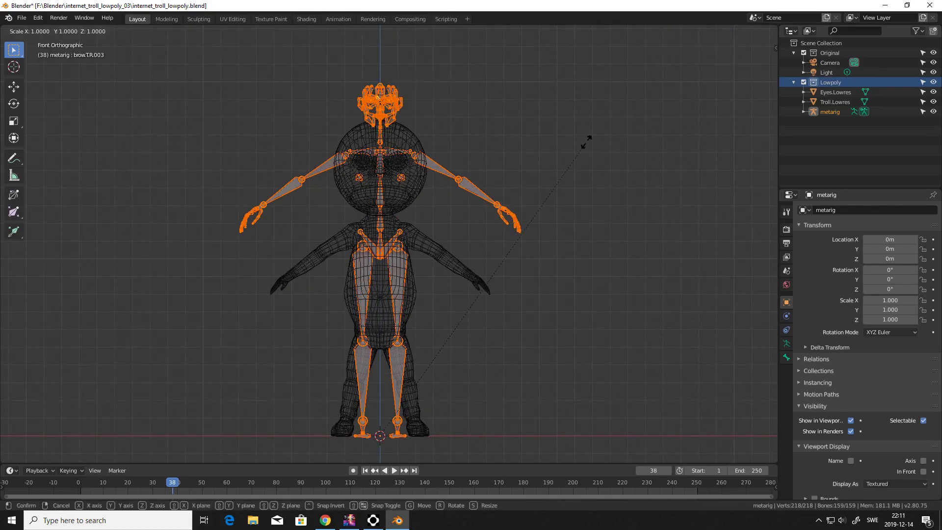
pyautogui.click(511, 185)
pyautogui.press('s')
pyautogui.press('z')
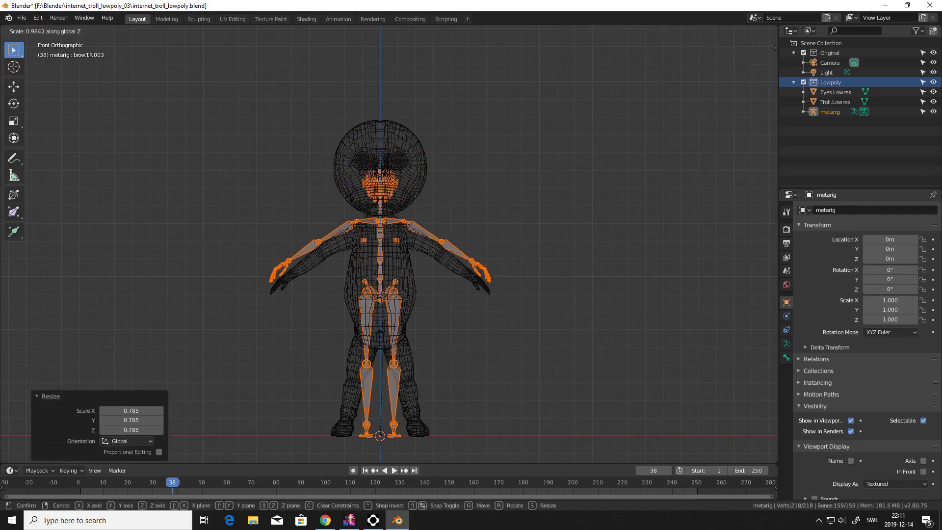
pyautogui.click(392, 173)
# Clear the bone selection, select the meta-rig's bones in the head area, and view them from the side
pyautogui.scroll(6, 476, 252)
pyautogui.moveTo(475, 253); pyautogui.dragTo(414, 172, button='middle')
pyautogui.hotkey('alt', 'a')
pyautogui.moveTo(417, 43); pyautogui.dragTo(621, 158)
pyautogui.press('KP_3')
pyautogui.moveTo(623, 155); pyautogui.dragTo(544, 167, button='middle')
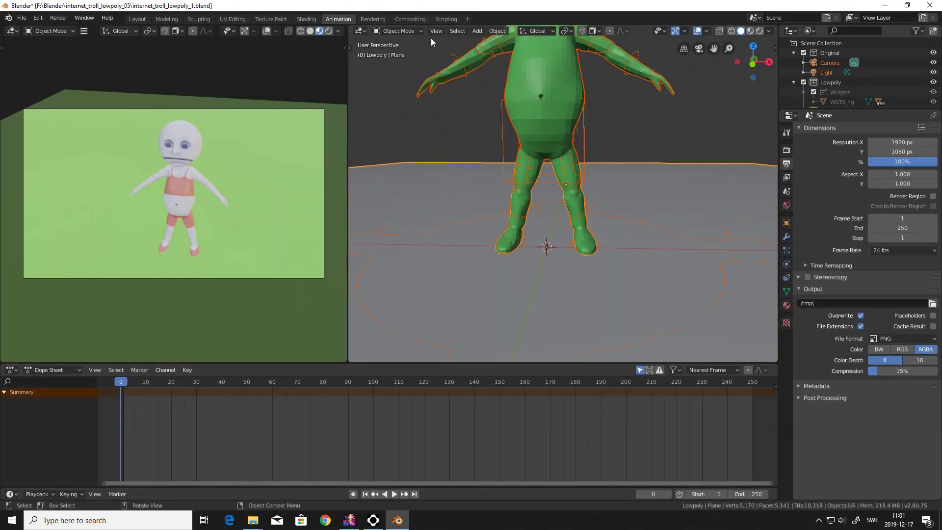
# Select the generated rig, put it in Pose Mode, and keyframe all its bones at frame 0
pyautogui.click(613, 206)
pyautogui.scroll(-3, 829, 81)
pyautogui.click(824, 98)
pyautogui.hotkey('ctrl', 'Tab')
pyautogui.press('a')
pyautogui.press('i')
pyautogui.click(460, 286)
# Set the scene's end frame to 96 and collapse the rigAction channels in the Dope Sheet
pyautogui.click(755, 494)
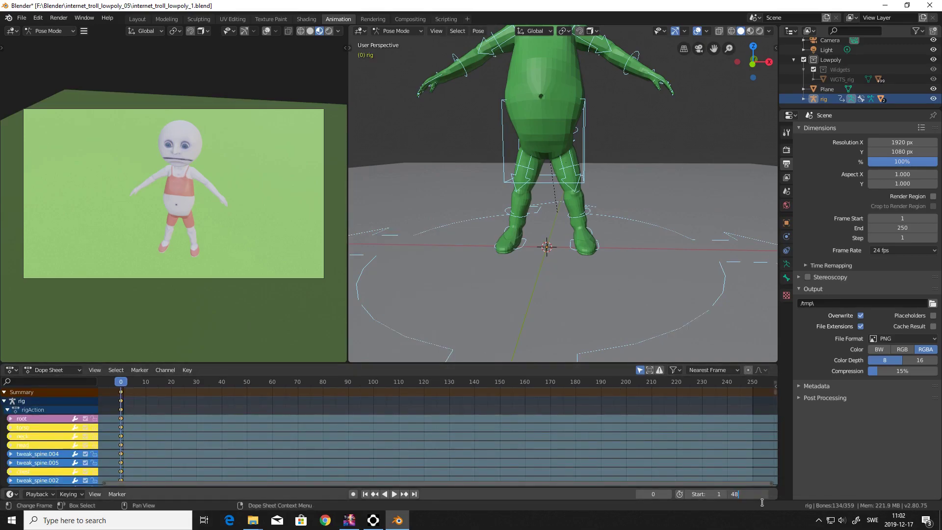
pyautogui.write('96')
pyautogui.press('Return')
pyautogui.moveTo(374, 411); pyautogui.dragTo(584, 406, button='middle')
pyautogui.scroll(7, 585, 407)
pyautogui.click(7, 409)
pyautogui.scroll(2, 599, 275)
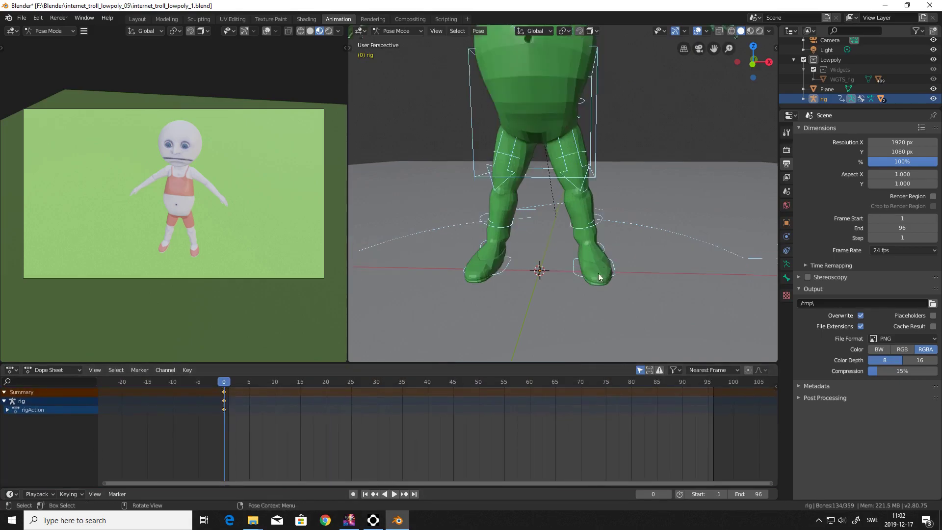
# Try lowering the torso control slightly at frame 0, and undo the move
pyautogui.moveTo(599, 275); pyautogui.dragTo(647, 273, button='middle')
pyautogui.scroll(3, 505, 298)
pyautogui.click(504, 301)
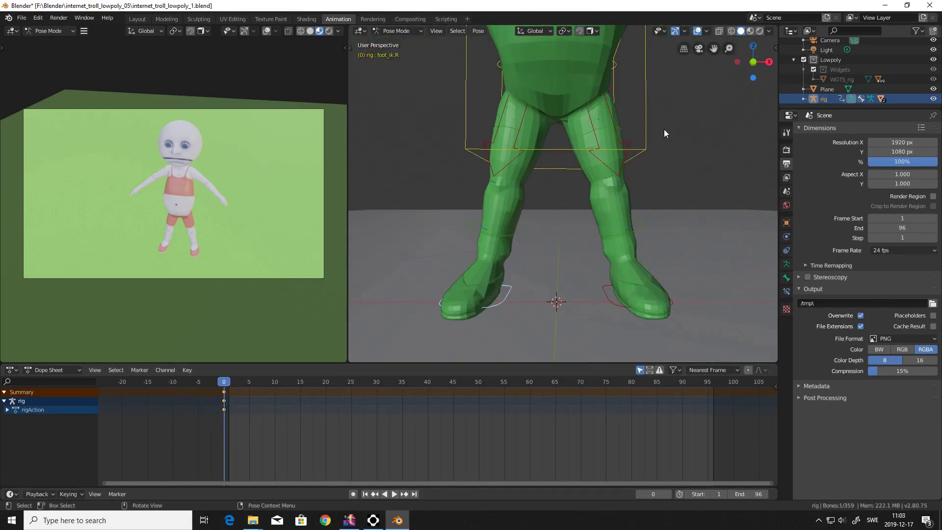
pyautogui.moveTo(663, 128); pyautogui.dragTo(610, 148, button='middle')
pyautogui.moveTo(608, 111); pyautogui.dragTo(608, 111)
pyautogui.moveTo(610, 148); pyautogui.dragTo(658, 147, button='middle')
pyautogui.scroll(-3, 638, 133)
pyautogui.click(608, 111)
pyautogui.press('g')
pyautogui.click(608, 133)
pyautogui.moveTo(605, 230); pyautogui.dragTo(604, 210, button='middle')
pyautogui.click(507, 301)
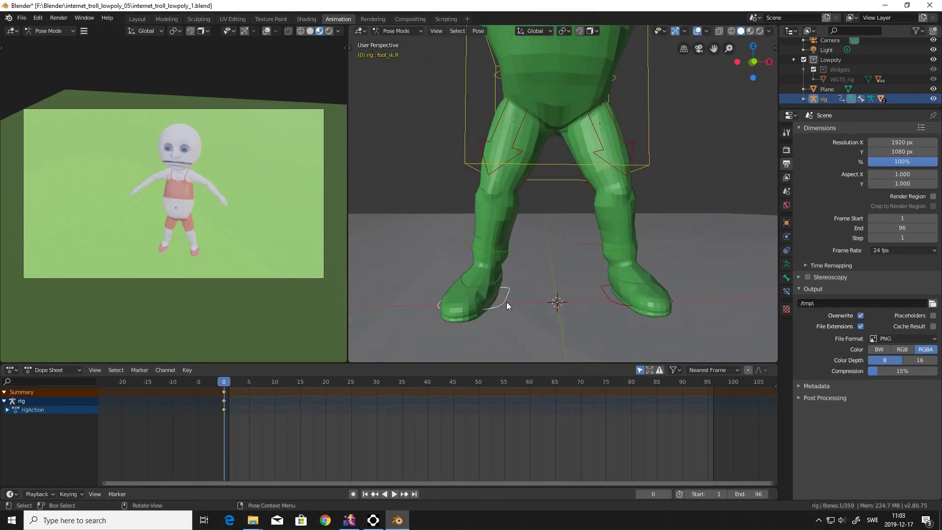
pyautogui.hotkey('ctrl', 'z')
# Go to frame 12 and lower the torso control slightly so the knees bend
pyautogui.press('space')
pyautogui.click(336, 383)
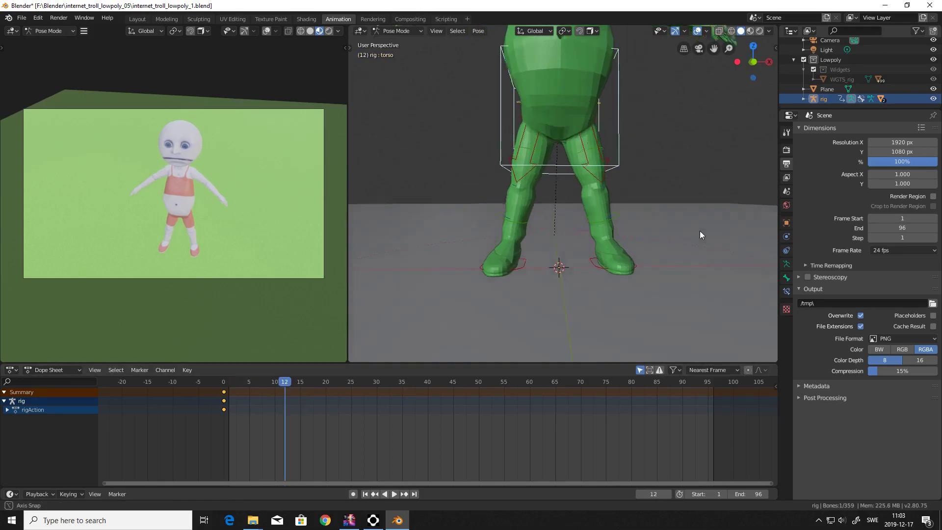
pyautogui.moveTo(702, 227); pyautogui.dragTo(741, 245, button='middle')
pyautogui.click(570, 128)
pyautogui.press('g')
pyautogui.click(571, 138)
# In front view, move the right foot IK control about 0.10 m up and 0.11 m inward, and raise the left foot to match at frame 12
pyautogui.press('KP_1')
pyautogui.click(515, 259)
pyautogui.scroll(3, 520, 258)
pyautogui.press('g')
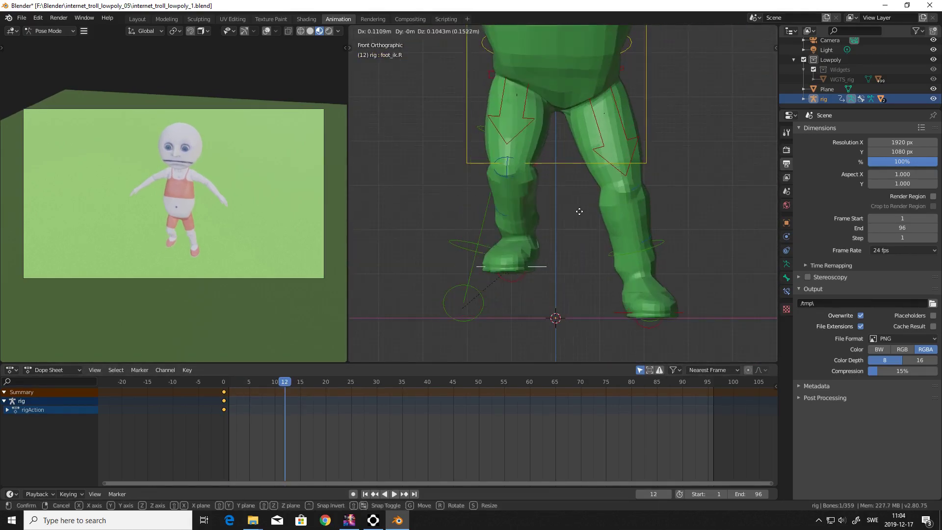
pyautogui.click(579, 212)
pyautogui.click(679, 312)
pyautogui.press('g')
pyautogui.click(630, 267)
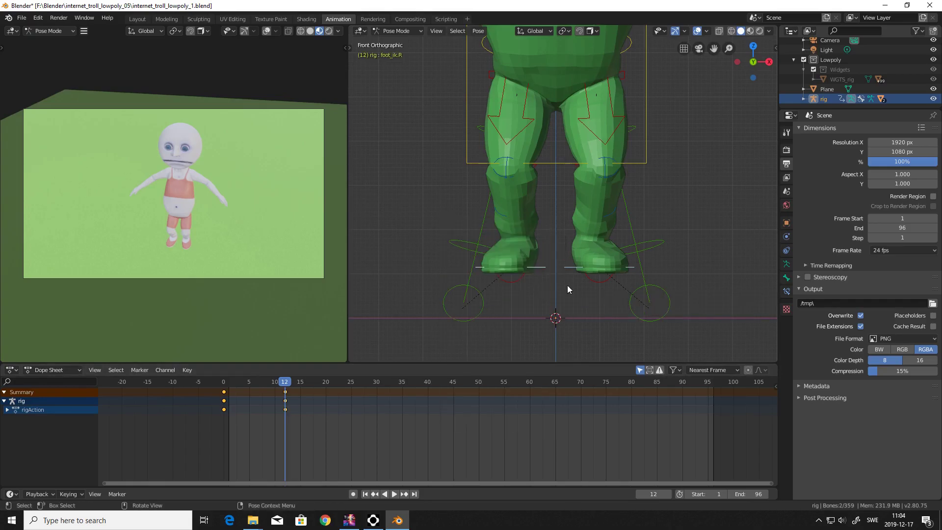
# At frame 24, lower both foot IK controls to the ground and shift the right foot about 0.02 m inward
pyautogui.click(345, 386)
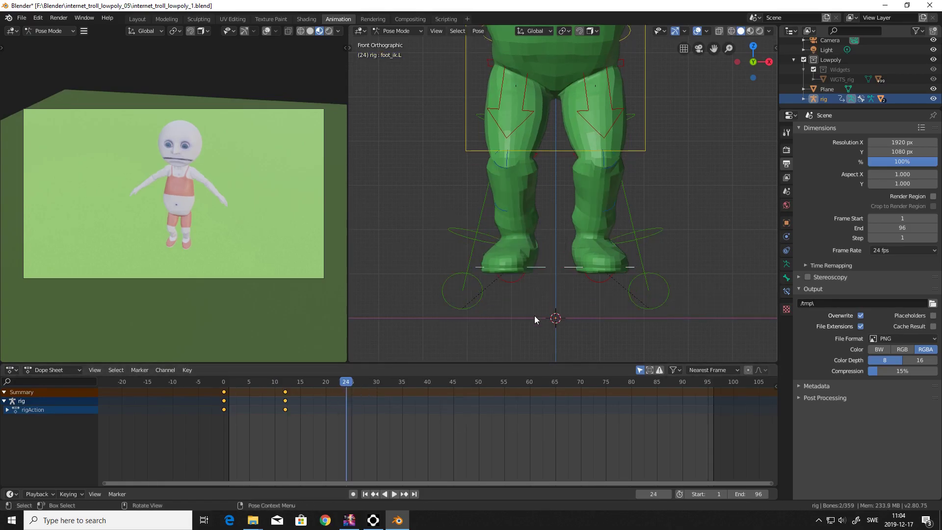
pyautogui.click(541, 267)
pyautogui.press('g')
pyautogui.click(539, 311)
pyautogui.click(627, 266)
pyautogui.press('g')
pyautogui.click(622, 310)
pyautogui.click(538, 312)
pyautogui.press('g')
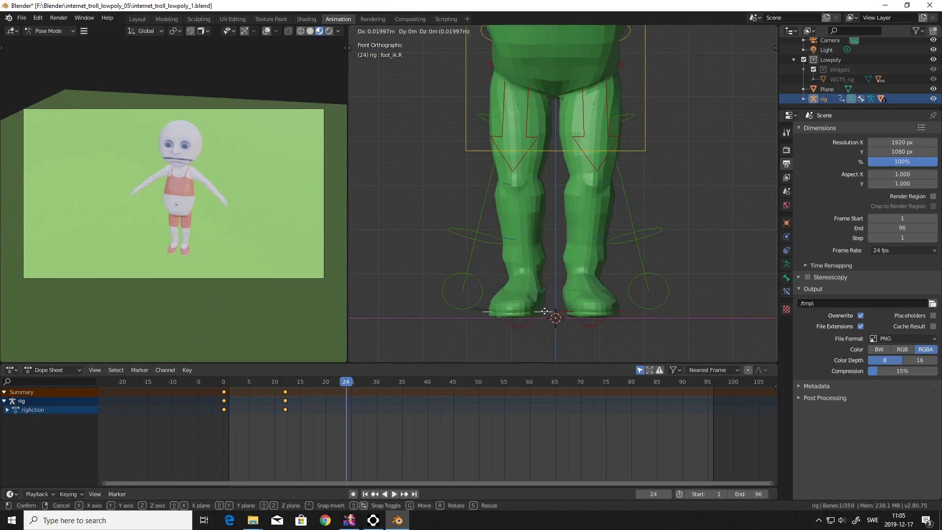
pyautogui.click(542, 311)
# Select the torso and both foot IK controls and keyframe their pose at frame 24
pyautogui.moveTo(608, 206); pyautogui.dragTo(533, 196, button='middle')
pyautogui.click(537, 141)
pyautogui.moveTo(536, 140); pyautogui.dragTo(614, 138, button='middle')
pyautogui.scroll(2, 614, 134)
pyautogui.click(546, 304)
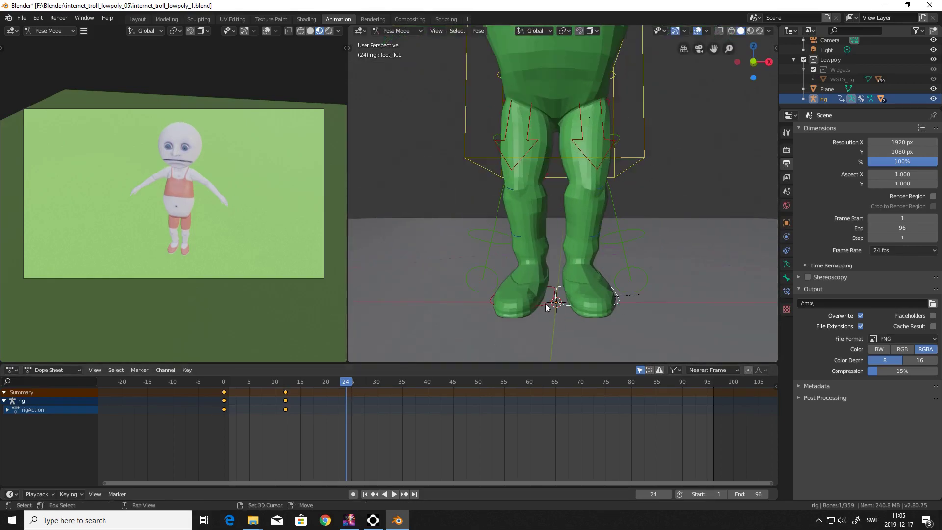
pyautogui.press('i')
pyautogui.scroll(-3, 626, 237)
# Return to frame 0 and move the character's left hand IK control down toward the hip
pyautogui.press('Down')
pyautogui.press('Down')
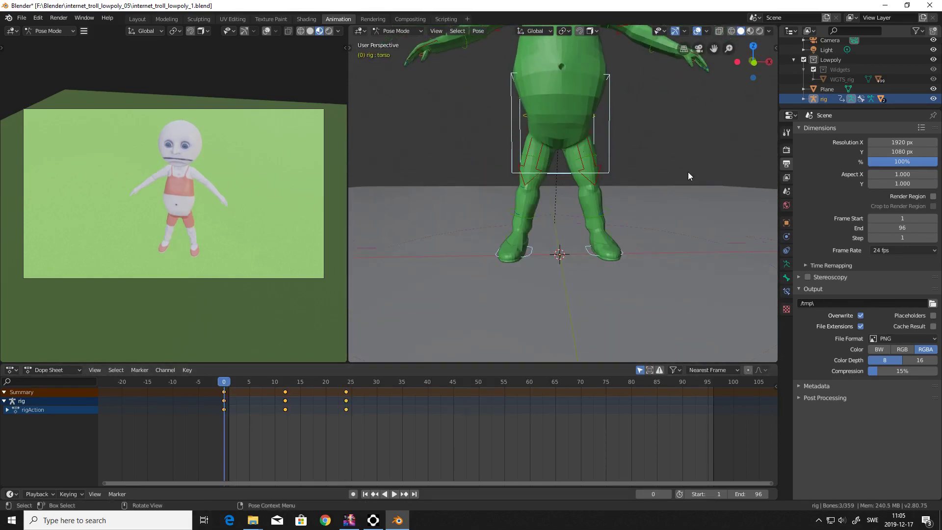
pyautogui.scroll(-2, 688, 172)
pyautogui.moveTo(688, 172); pyautogui.dragTo(687, 179, button='middle')
pyautogui.keyDown('shift'); pyautogui.moveTo(687, 179); pyautogui.dragTo(680, 251, button='middle'); pyautogui.keyUp('shift')
pyautogui.scroll(2, 680, 251)
pyautogui.click(673, 185)
pyautogui.press('g')
pyautogui.click(631, 212)
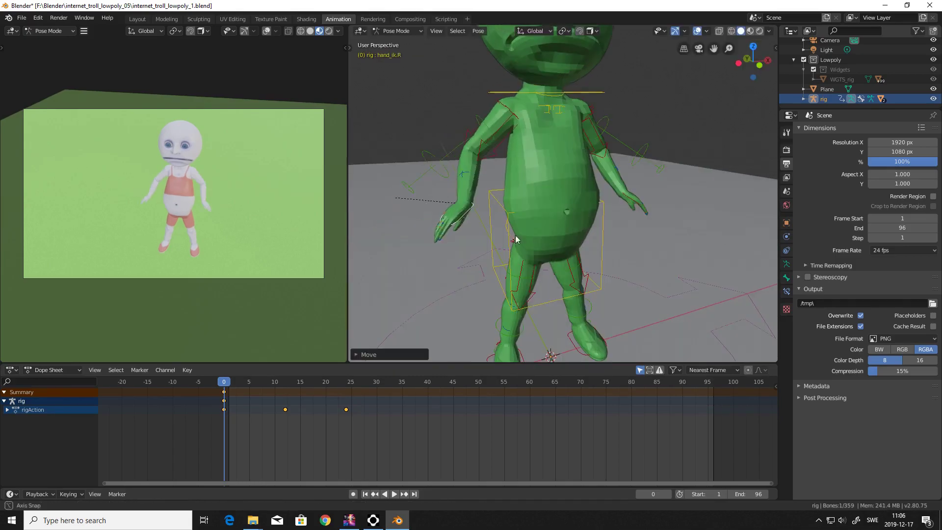